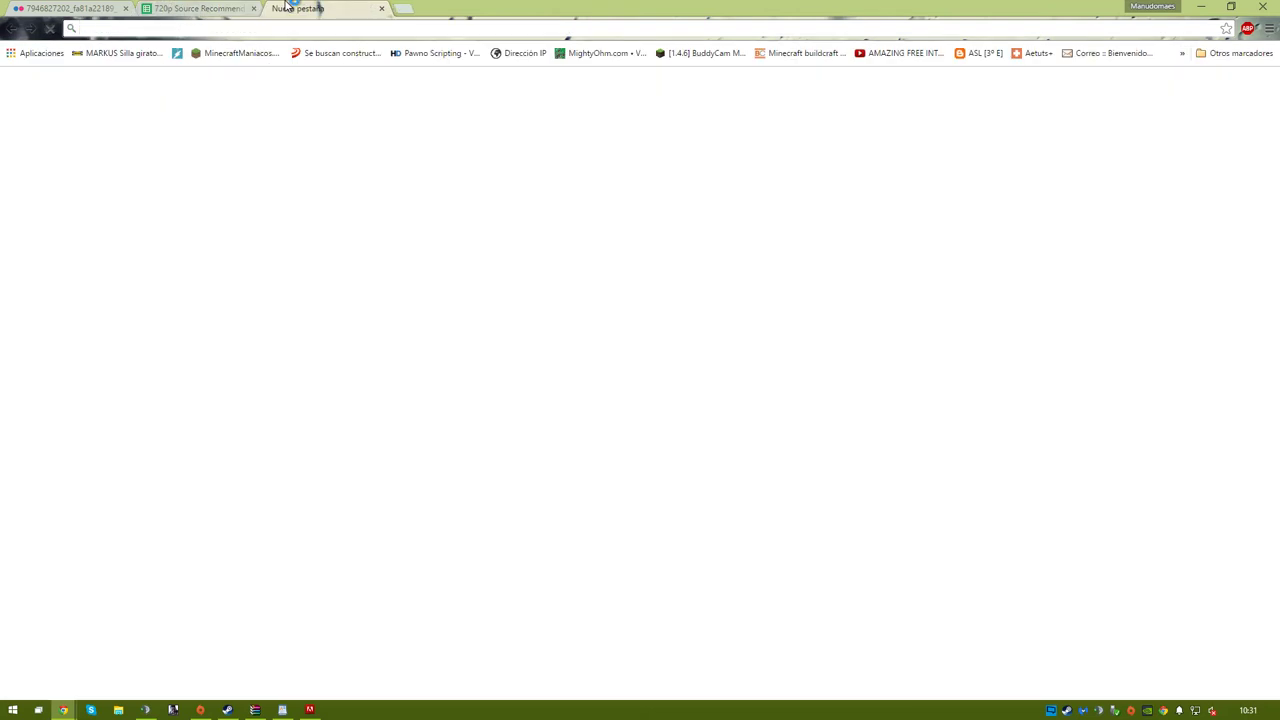
# Step: Download the OBS 0.65 Beta installer for Windows 7/8 from obsproject.com
pyautogui.press('Return')
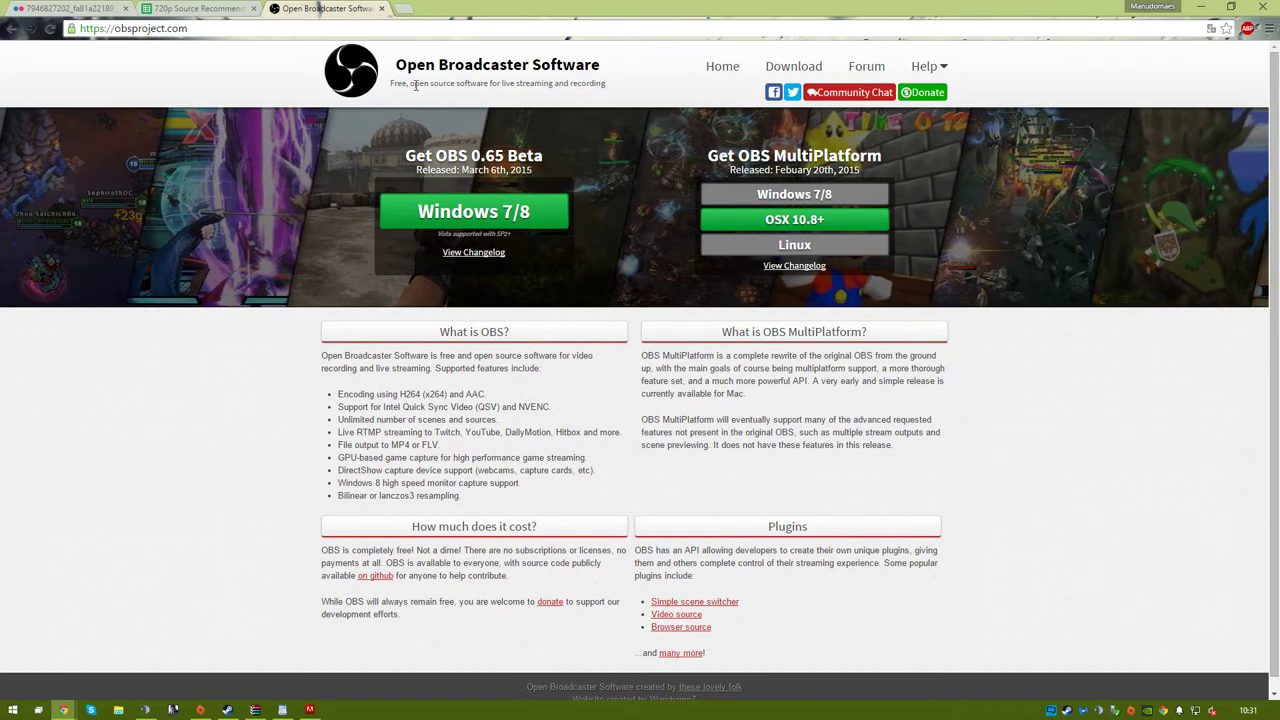
pyautogui.click(467, 218)
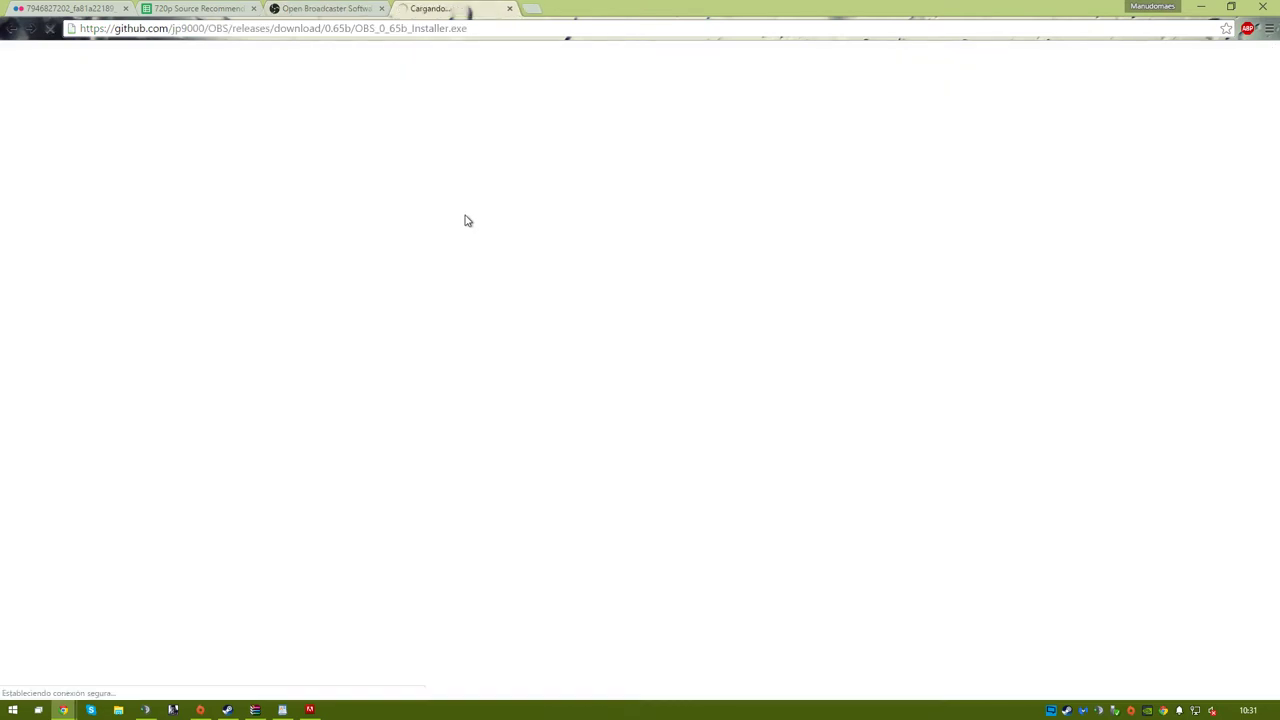
pyautogui.press('Return')
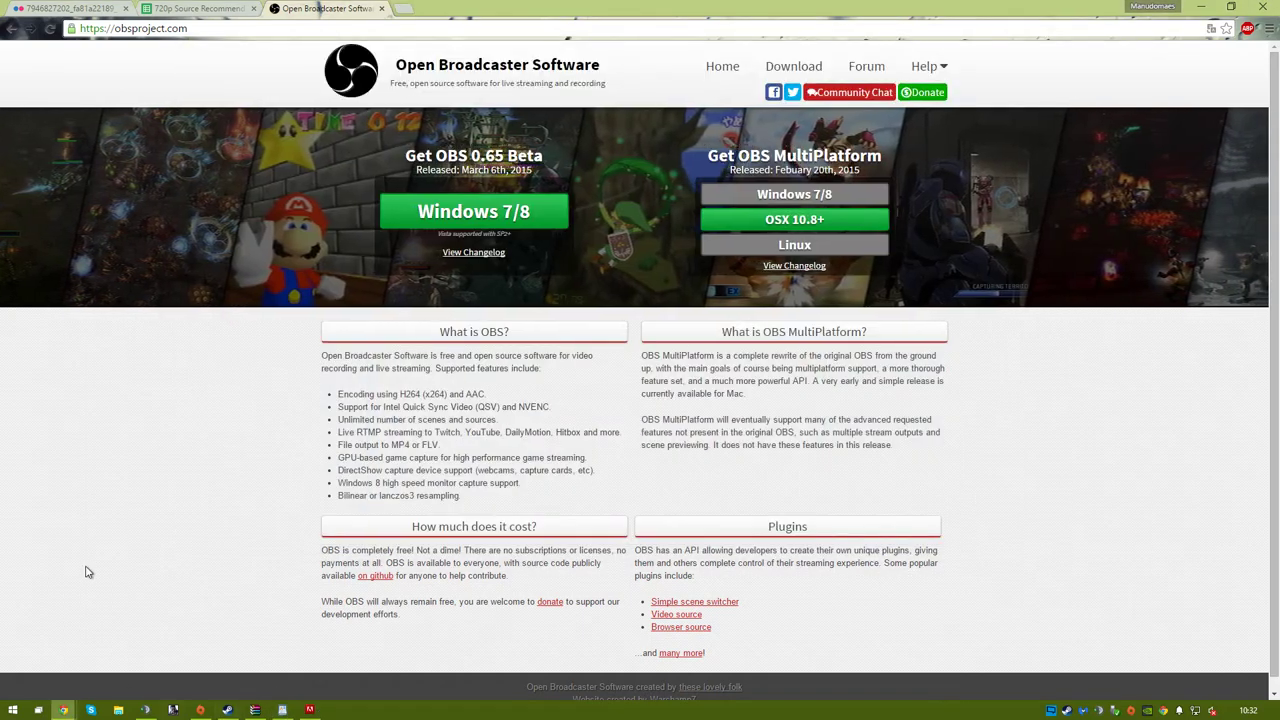
# Step: Launch OBS_0_65b_Installer.exe from the browser's download list and start the installation
pyautogui.hotkey('ctrl', 'j')
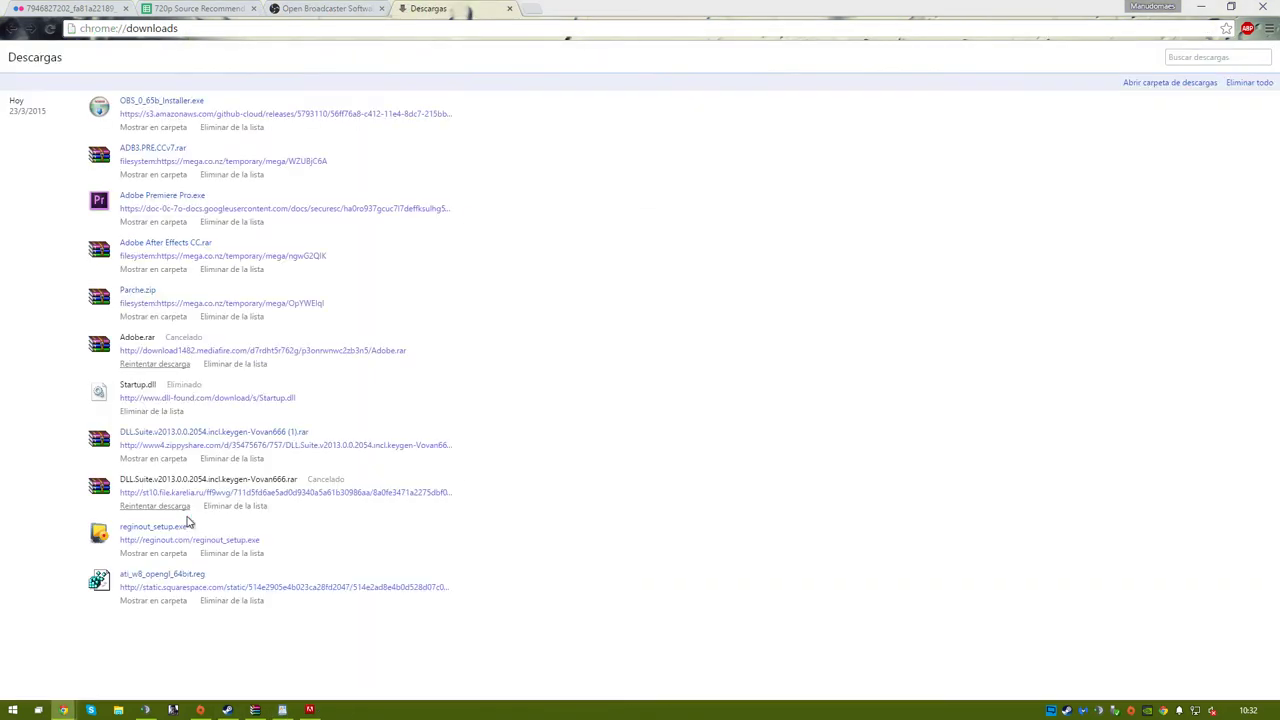
pyautogui.click(730, 466)
pyautogui.click(722, 465)
# Step: Close the OBS website and downloads pages, minimise the browser, and finish the installation so OBS starts
pyautogui.click(368, 9)
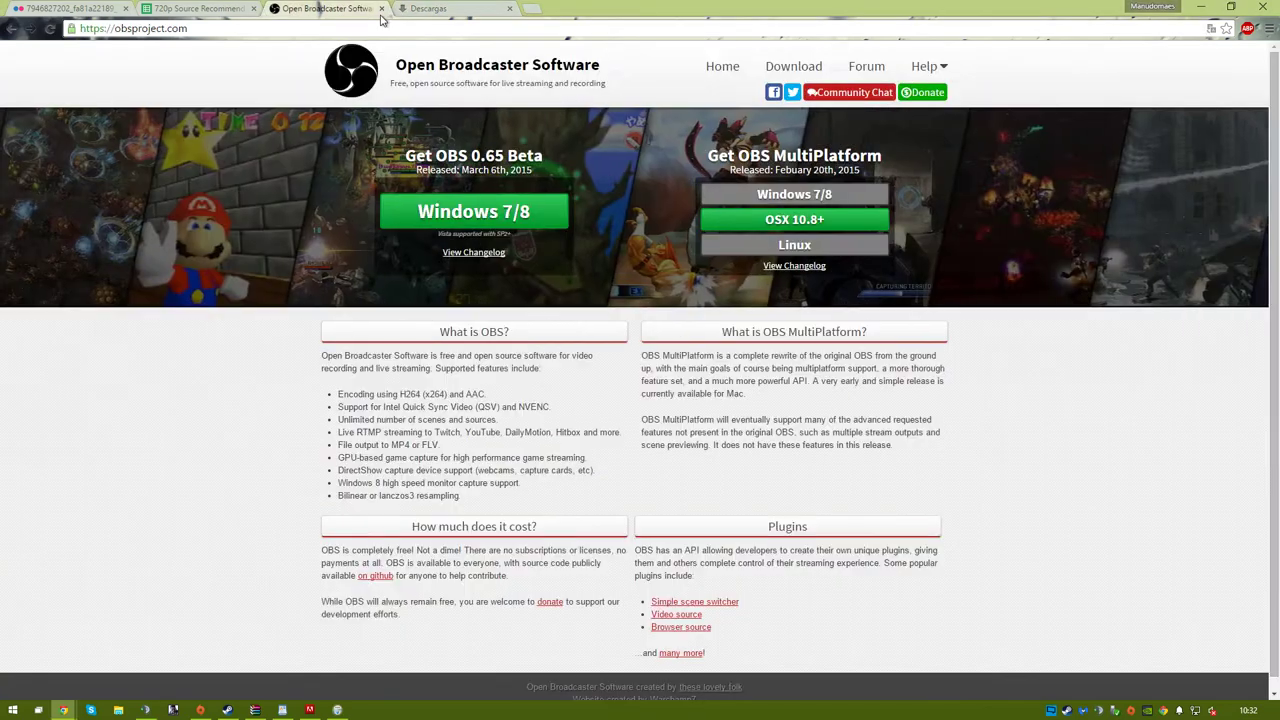
pyautogui.click(381, 8)
pyautogui.click(381, 8)
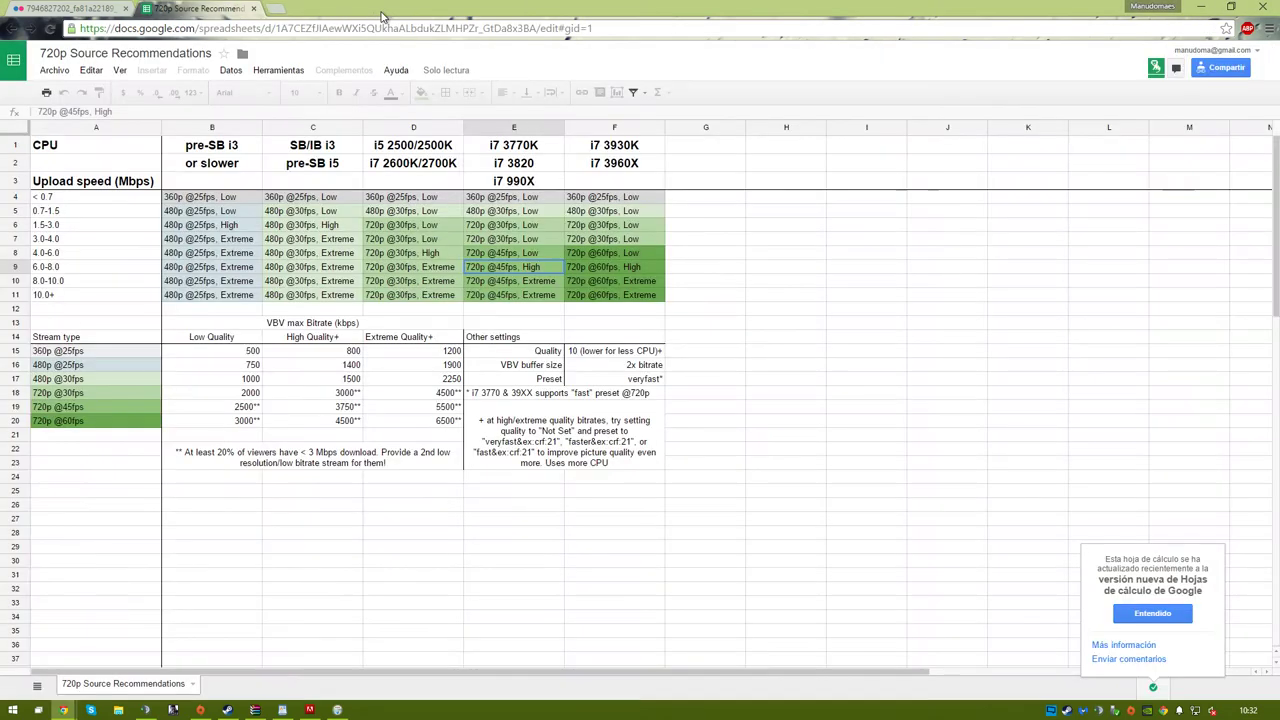
pyautogui.click(1201, 7)
pyautogui.click(711, 462)
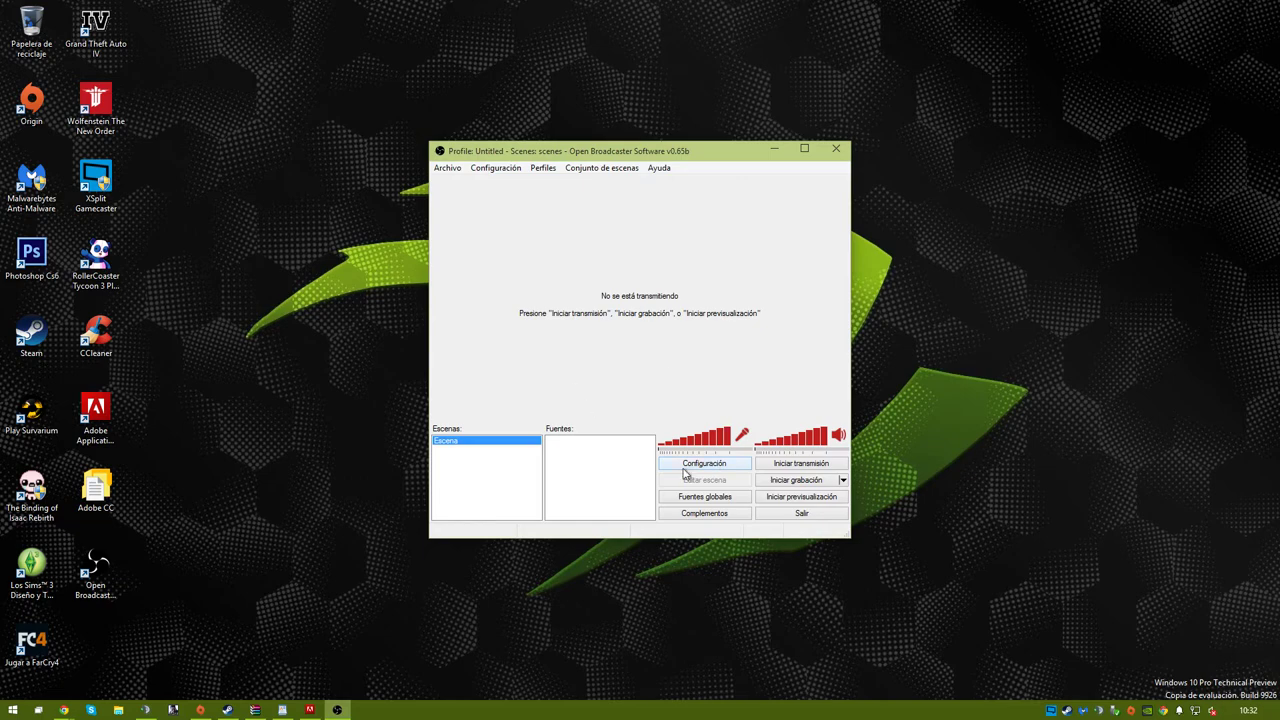
# Step: Open the OBS settings and look through the Encoder, Video, Audio, Hotkeys, Advanced and General pages
pyautogui.click(684, 466)
pyautogui.click(413, 177)
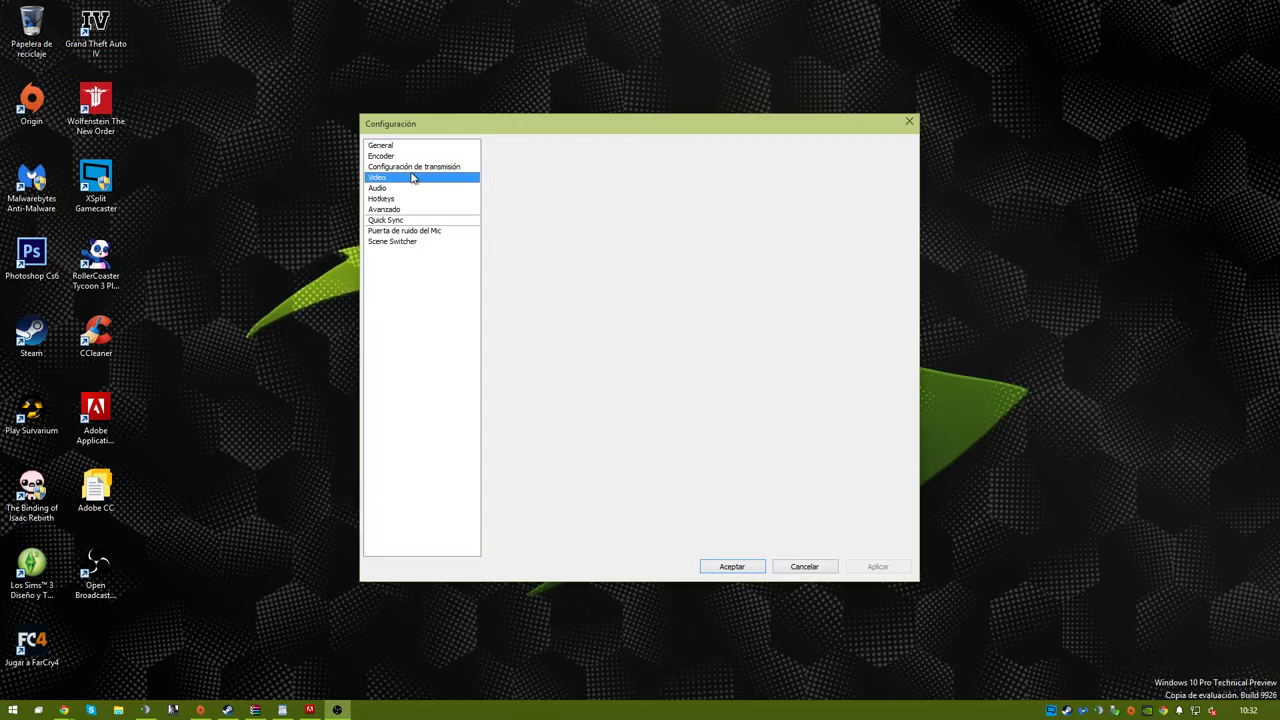
pyautogui.click(408, 157)
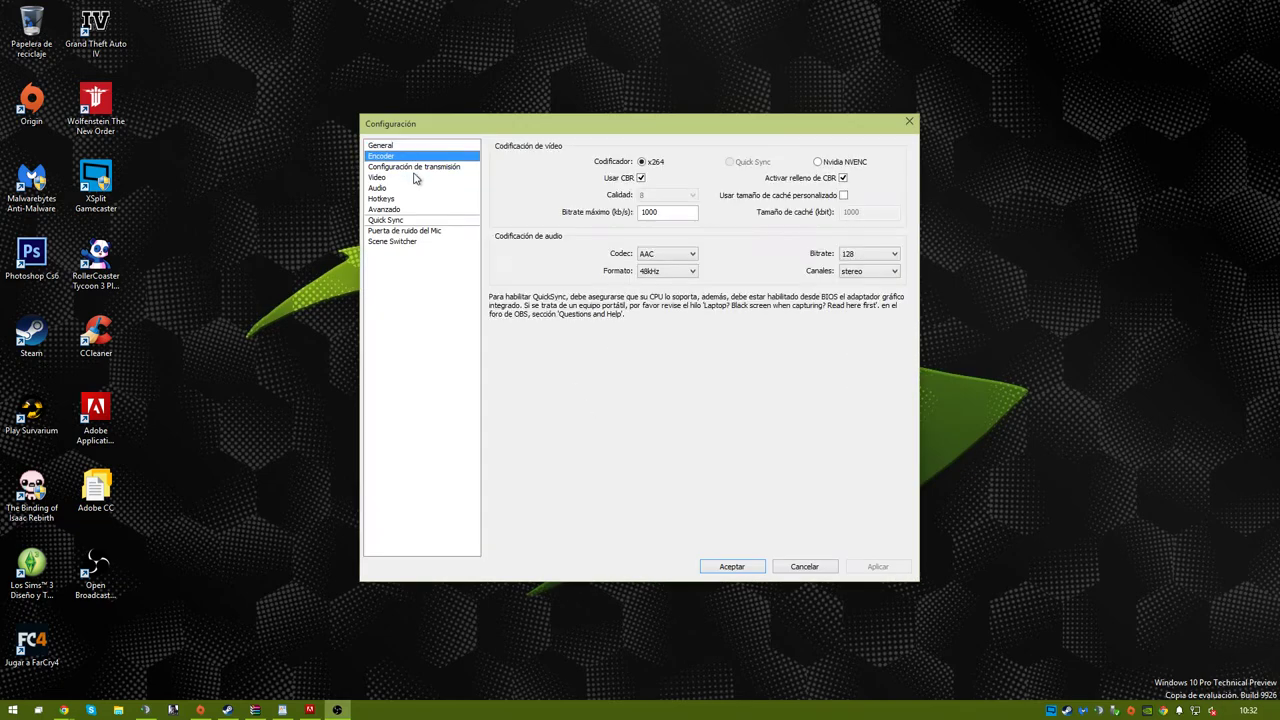
pyautogui.click(416, 178)
pyautogui.click(424, 188)
pyautogui.click(427, 209)
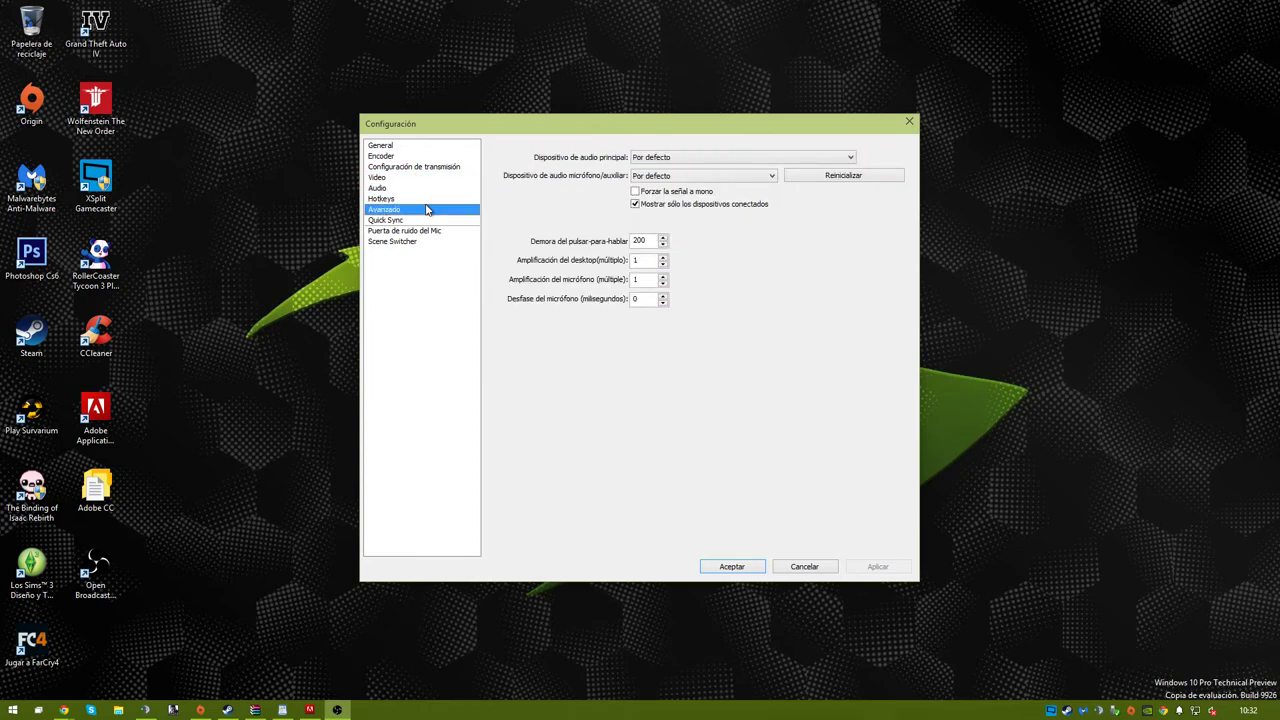
pyautogui.click(424, 199)
pyautogui.click(422, 210)
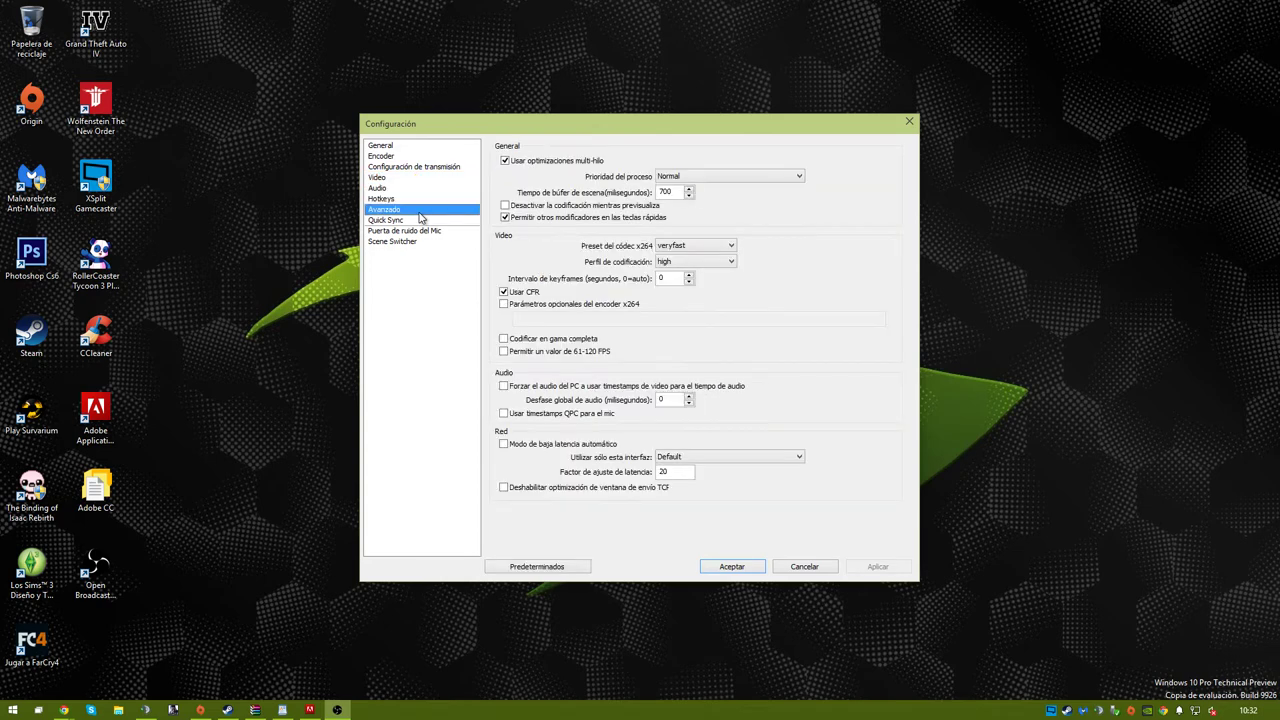
pyautogui.click(405, 146)
# Step: Set the video encoder's maximum bitrate to 3500 kb/s and disable CBR padding
pyautogui.click(433, 158)
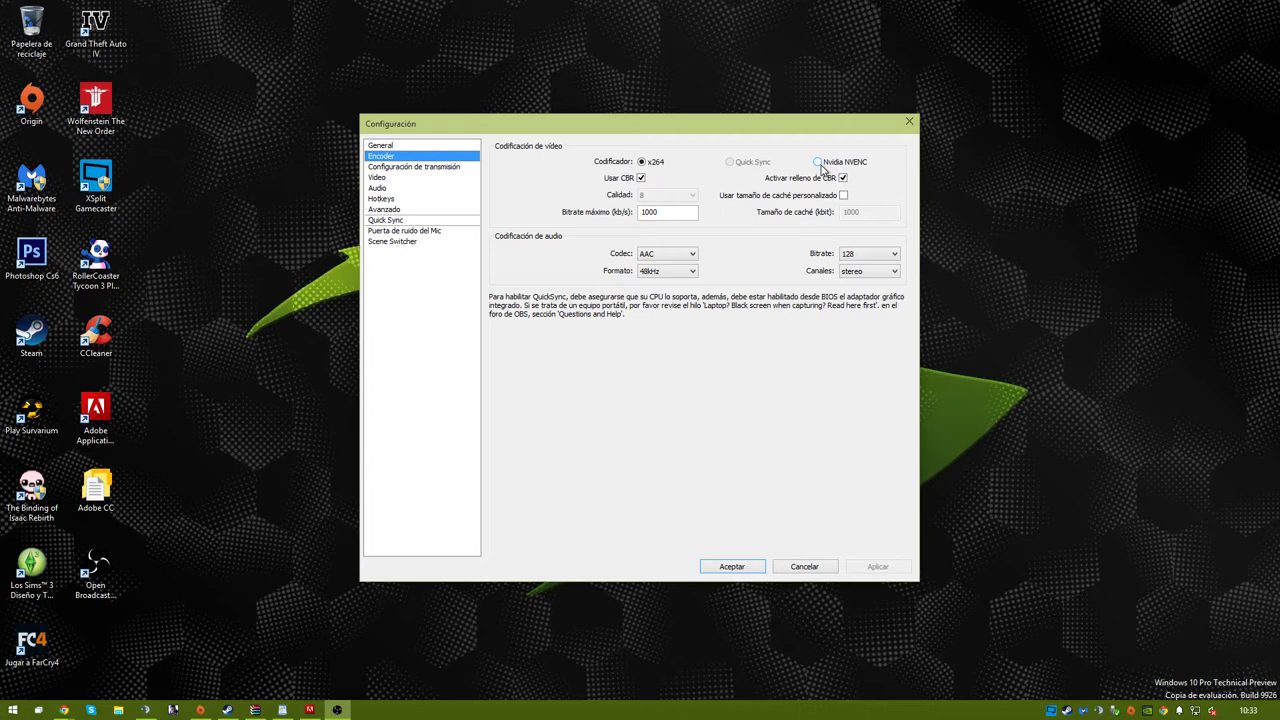
pyautogui.doubleClick(652, 211)
pyautogui.write('3500')
pyautogui.click(805, 178)
# Step: Keep the audio format at 48kHz, set the audio bitrate to 96, and apply the encoder settings
pyautogui.moveTo(690, 213)
pyautogui.click(665, 271)
pyautogui.click(815, 234)
pyautogui.click(850, 255)
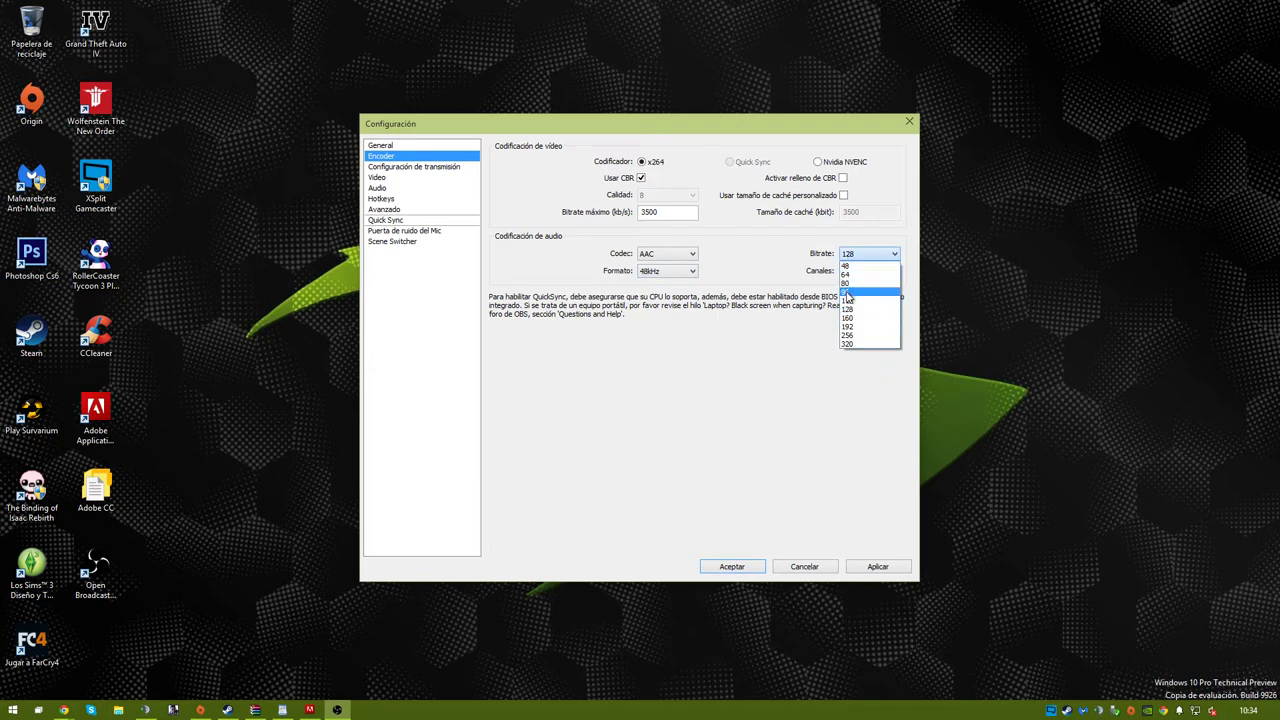
pyautogui.click(847, 293)
pyautogui.click(877, 566)
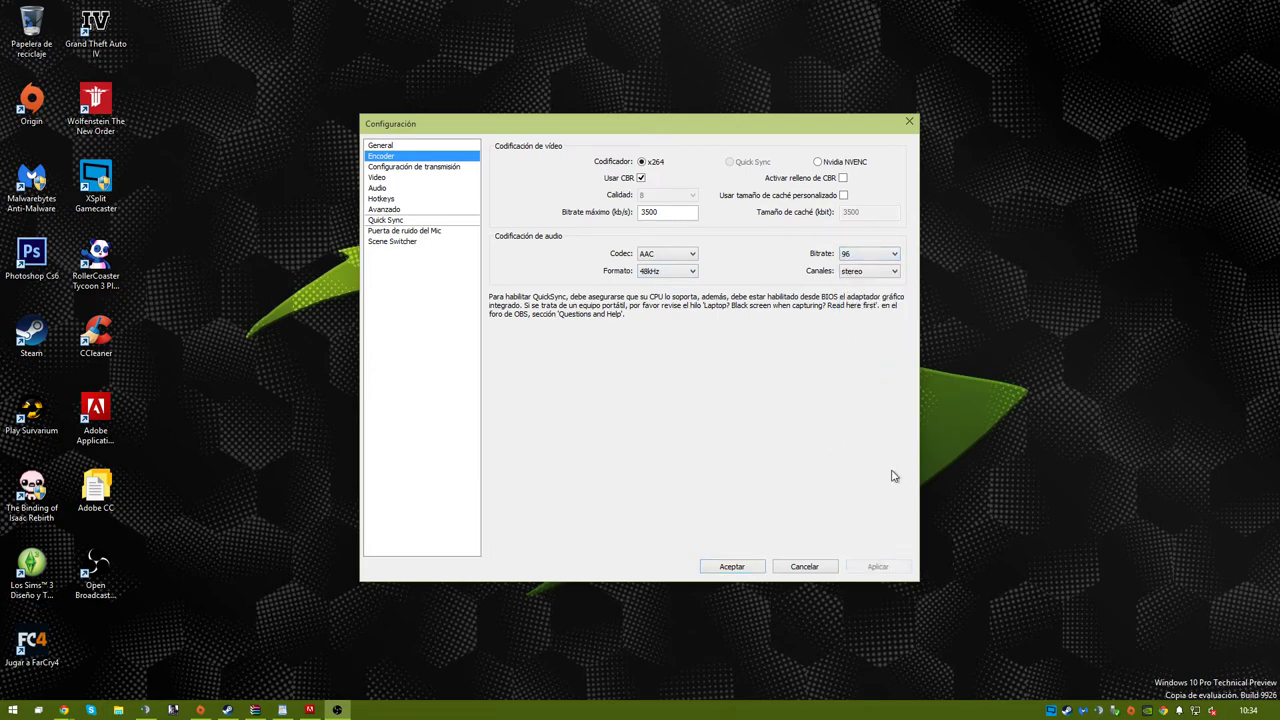
# Step: Choose Youtube as the streaming service, enable minimising the network impact, and apply the stream settings
pyautogui.click(426, 168)
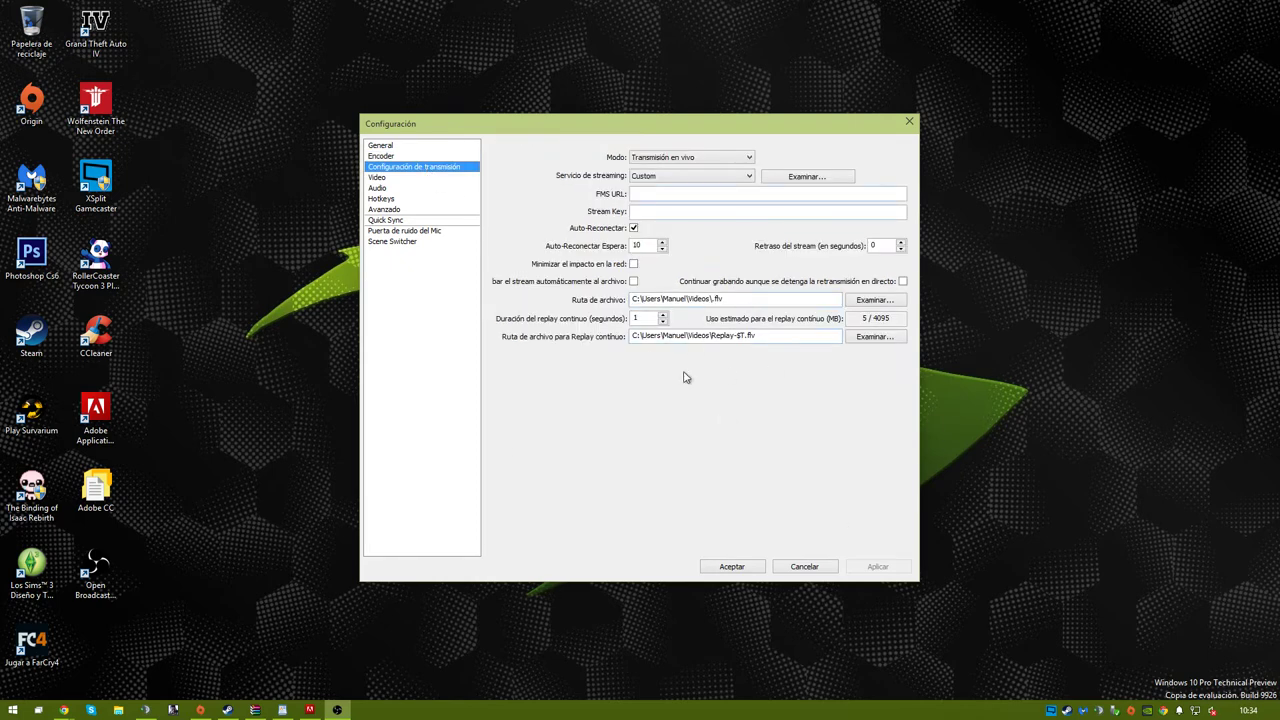
pyautogui.click(660, 176)
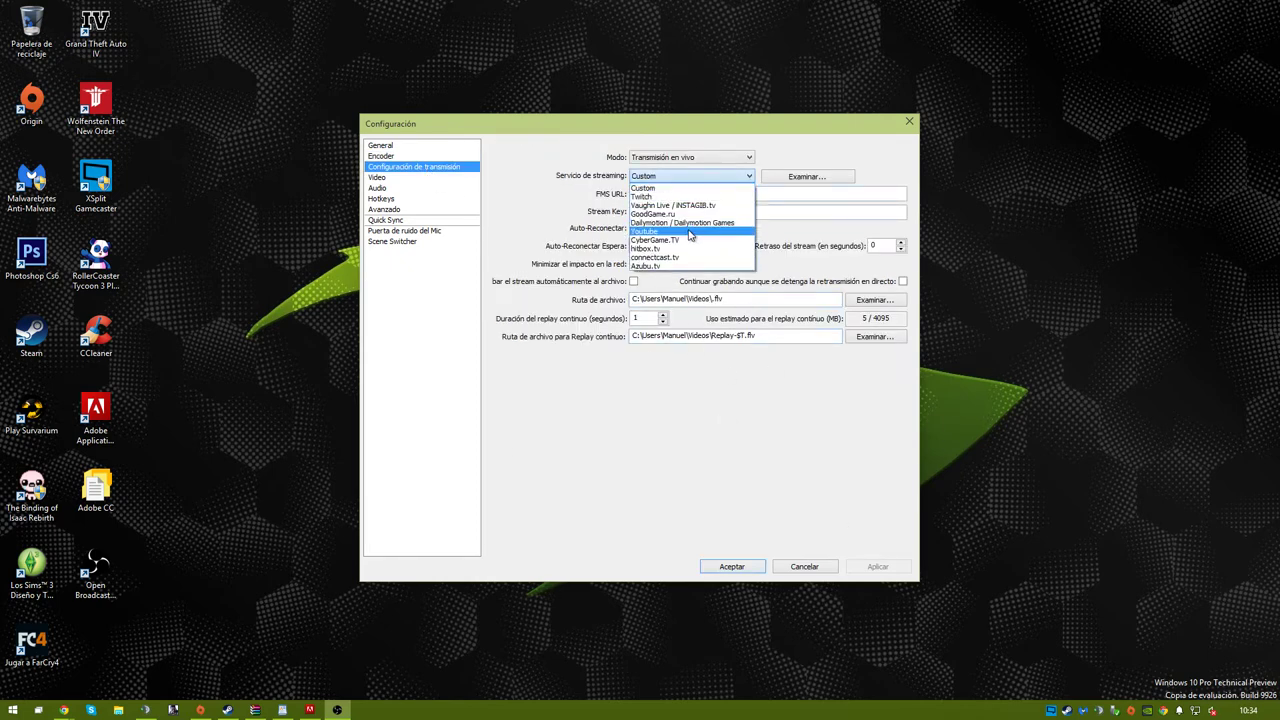
pyautogui.click(692, 232)
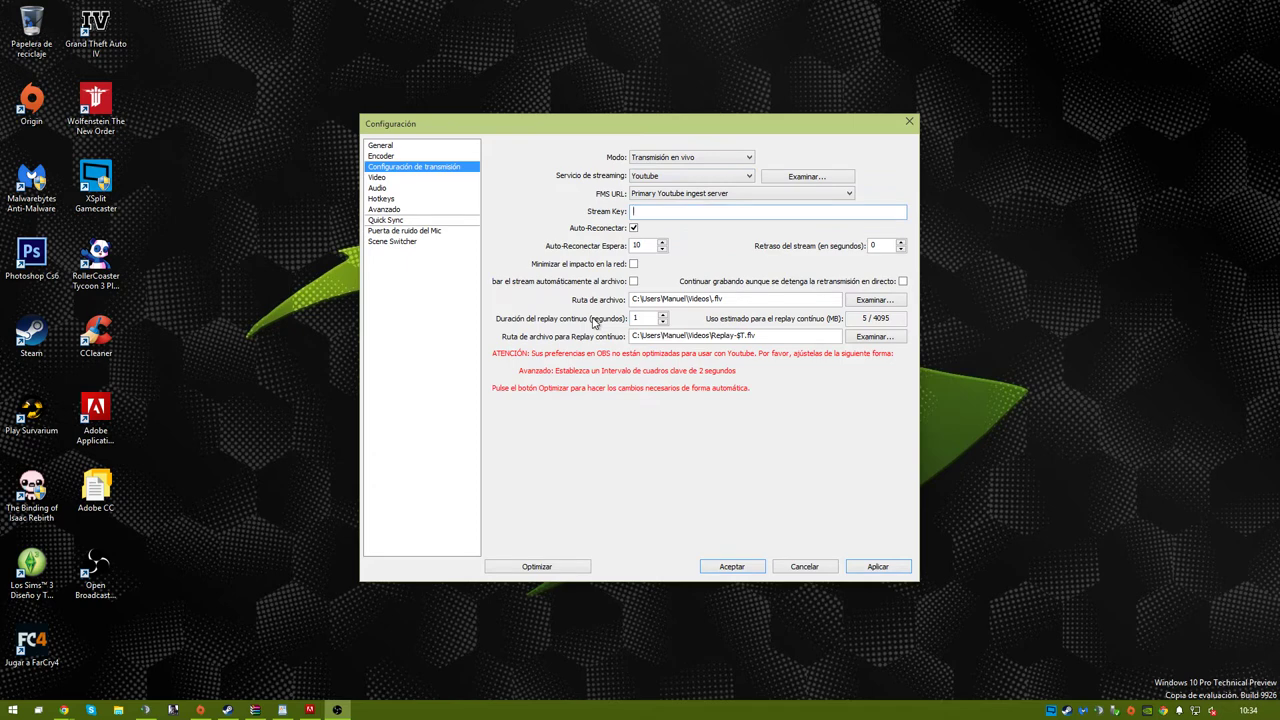
pyautogui.click(633, 264)
pyautogui.click(880, 567)
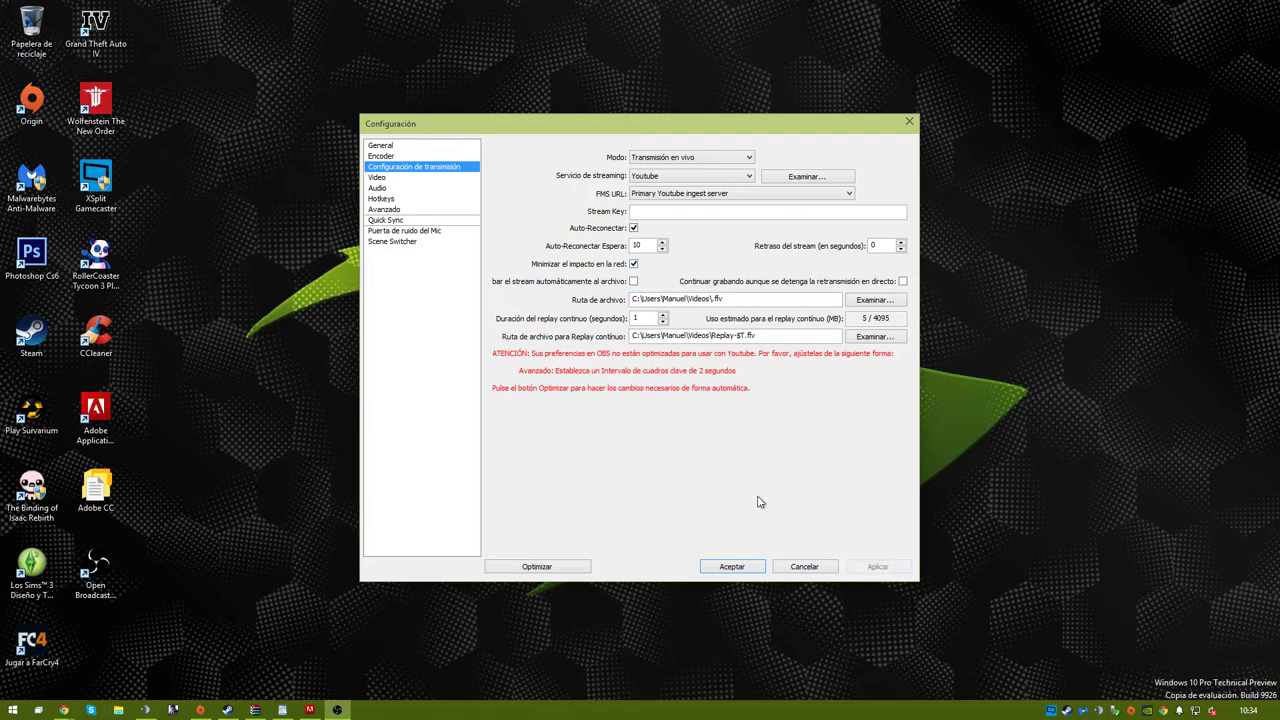
# Step: Remove the .flv ending from the recording file path, leaving only the Videos folder, and apply the change
pyautogui.click(738, 300)
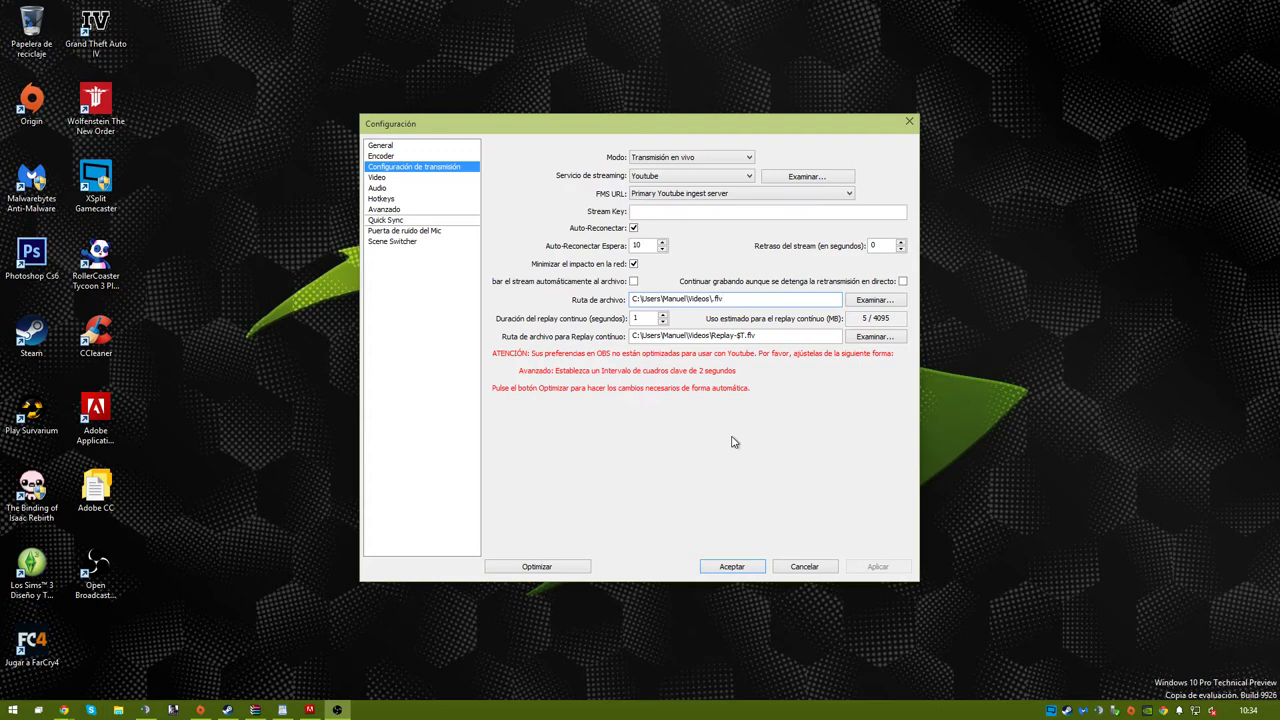
pyautogui.press('BackSpace')
pyautogui.press('BackSpace')
pyautogui.press('BackSpace')
pyautogui.click(877, 565)
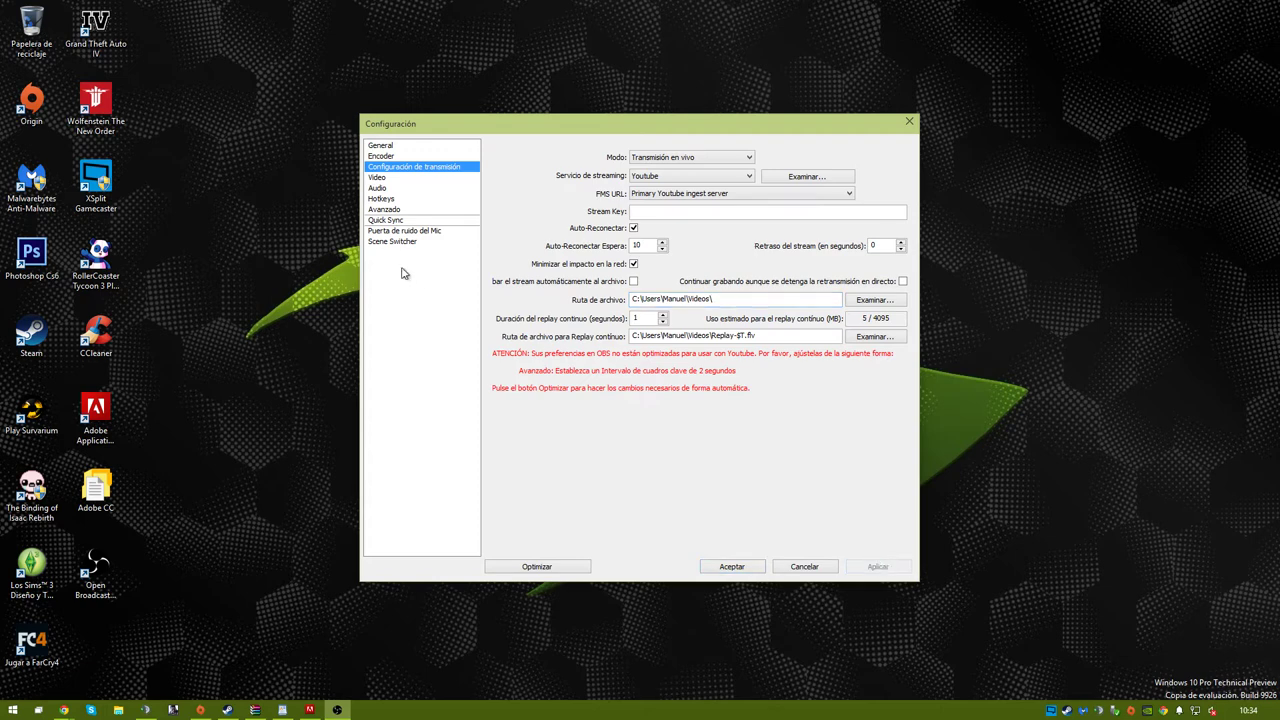
# Step: Check the resolution and FPS in the Video settings and the maximum bitrate in the Encoder settings
pyautogui.click(445, 180)
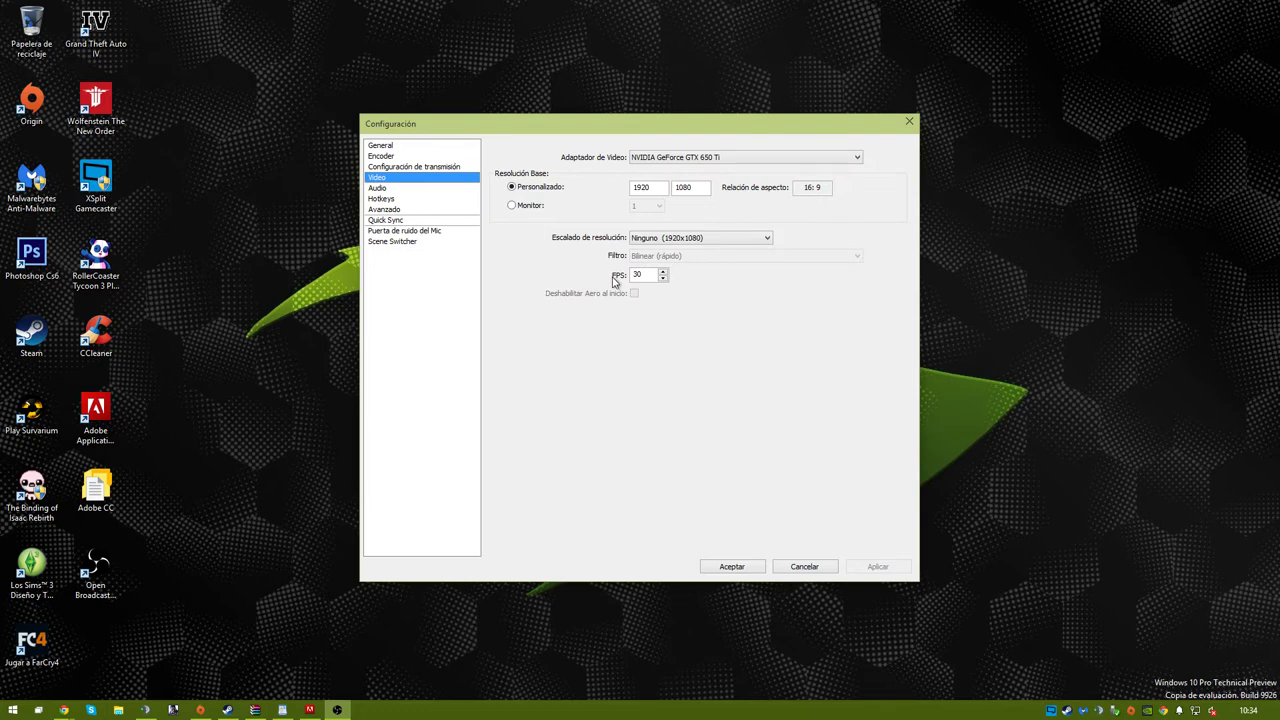
pyautogui.click(436, 157)
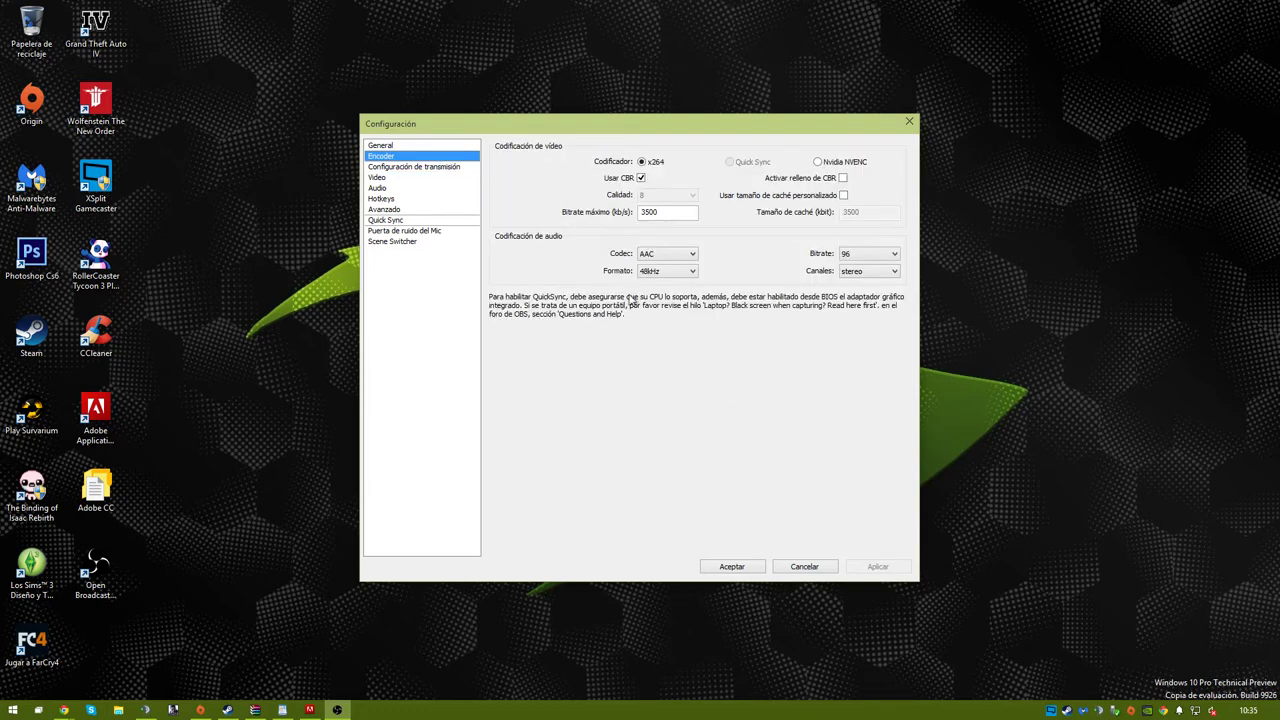
pyautogui.doubleClick(650, 211)
pyautogui.click(661, 213)
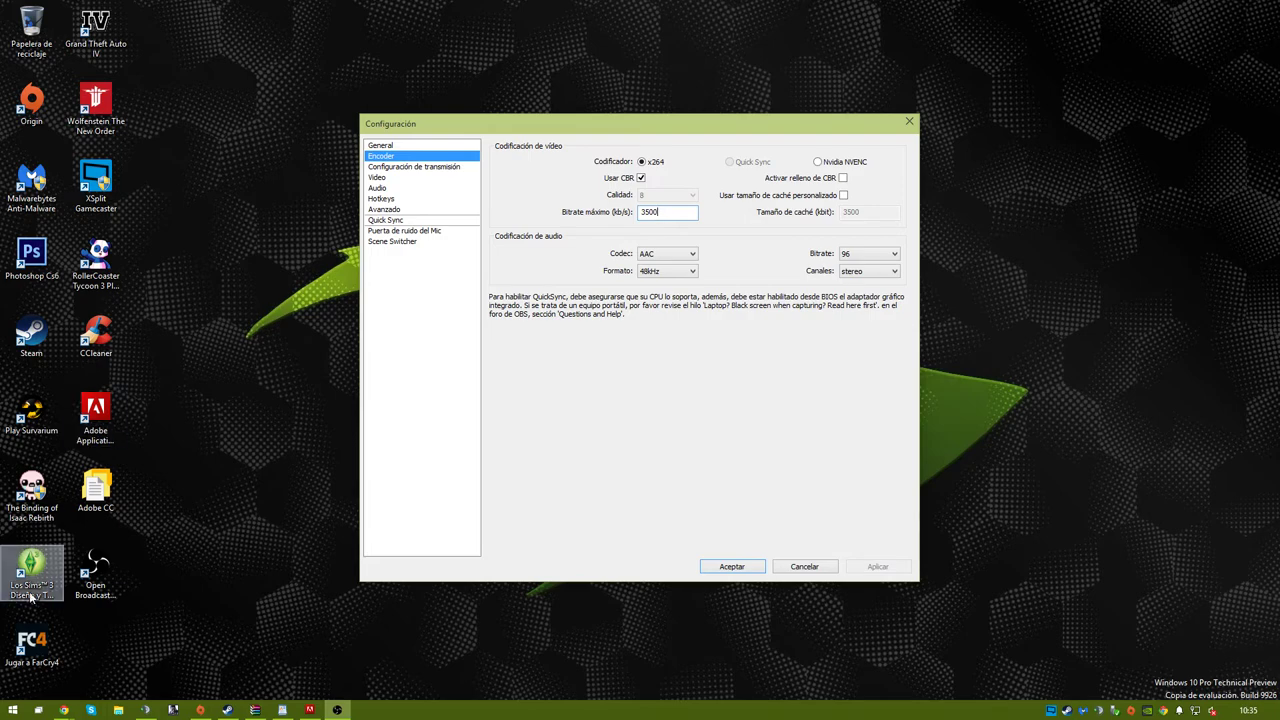
# Step: Switch to the browser and compare the 720p and 1080p recommendation tables for bitrate by CPU and upload speed, then return to OBS
pyautogui.moveTo(64, 710)
pyautogui.click(192, 625)
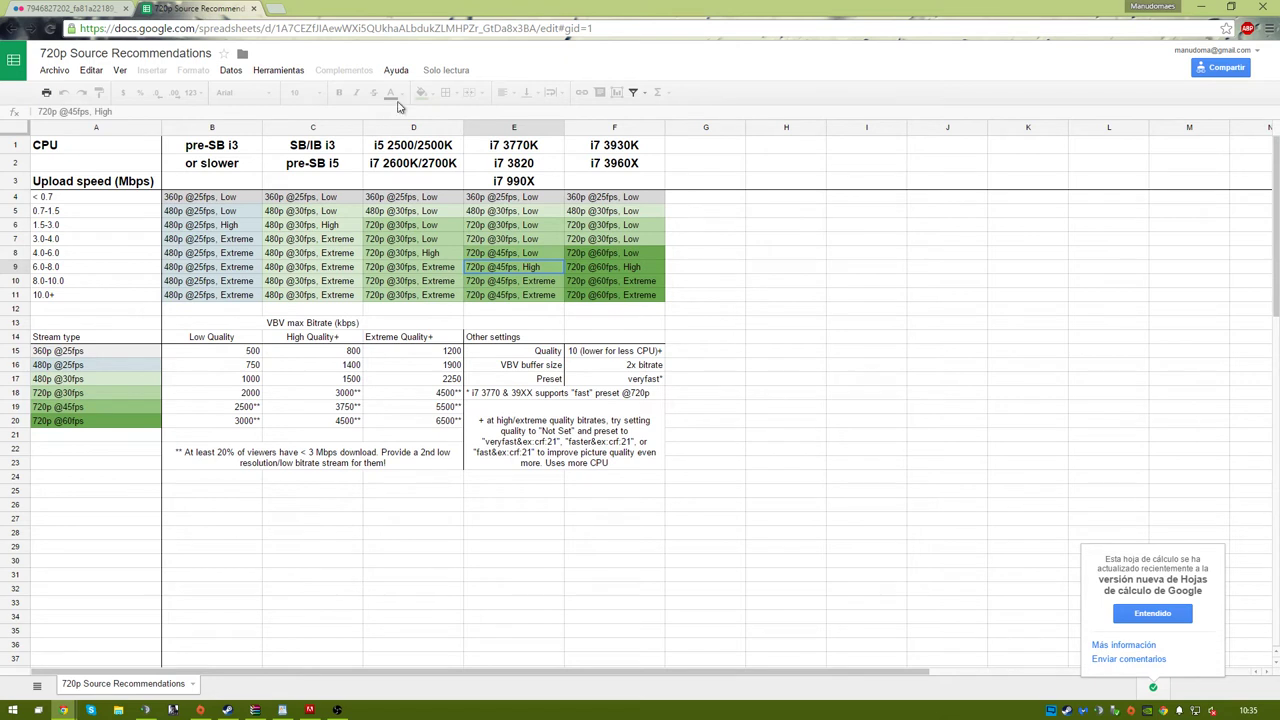
pyautogui.click(297, 284)
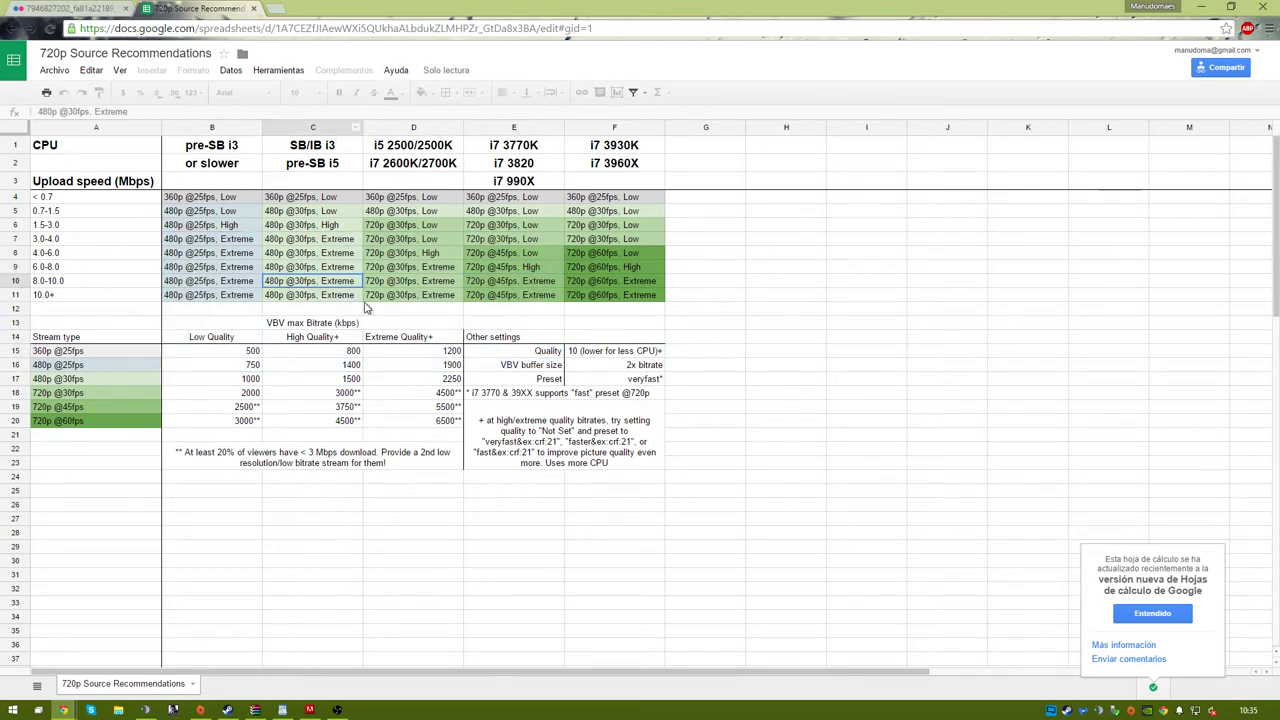
pyautogui.click(723, 322)
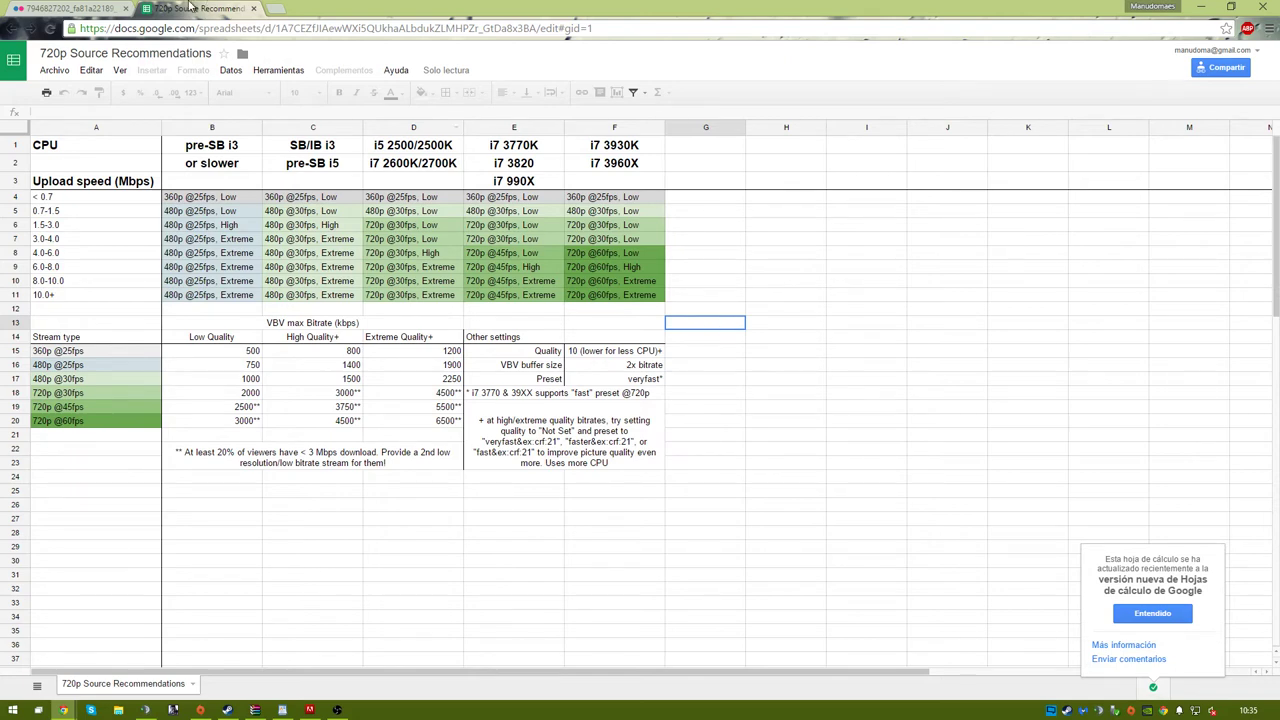
pyautogui.click(80, 10)
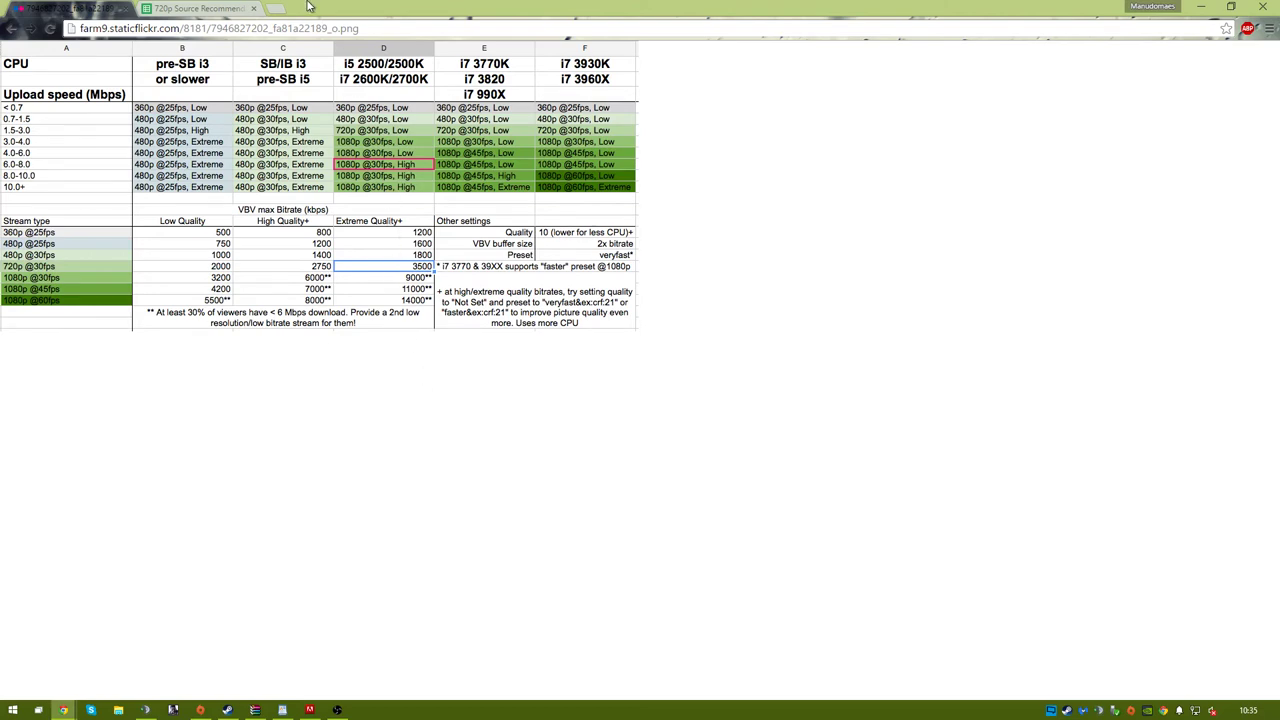
pyautogui.click(200, 8)
pyautogui.click(87, 7)
pyautogui.click(196, 8)
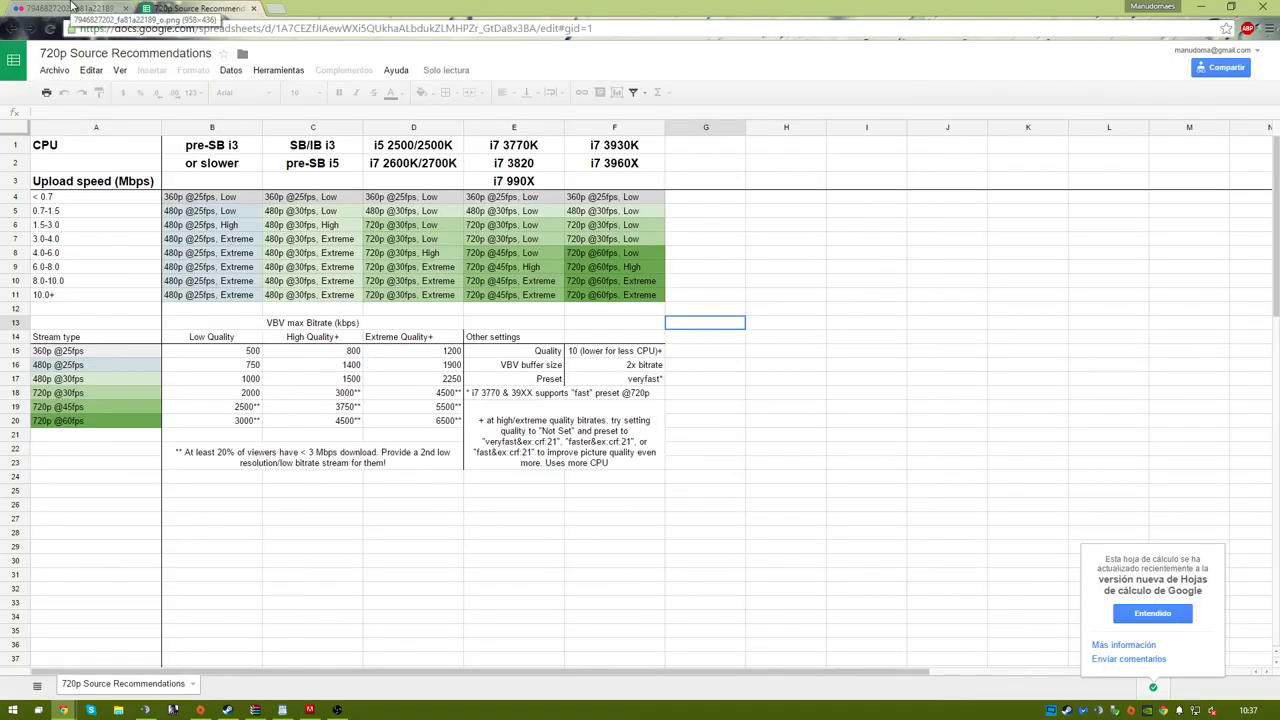
pyautogui.click(72, 8)
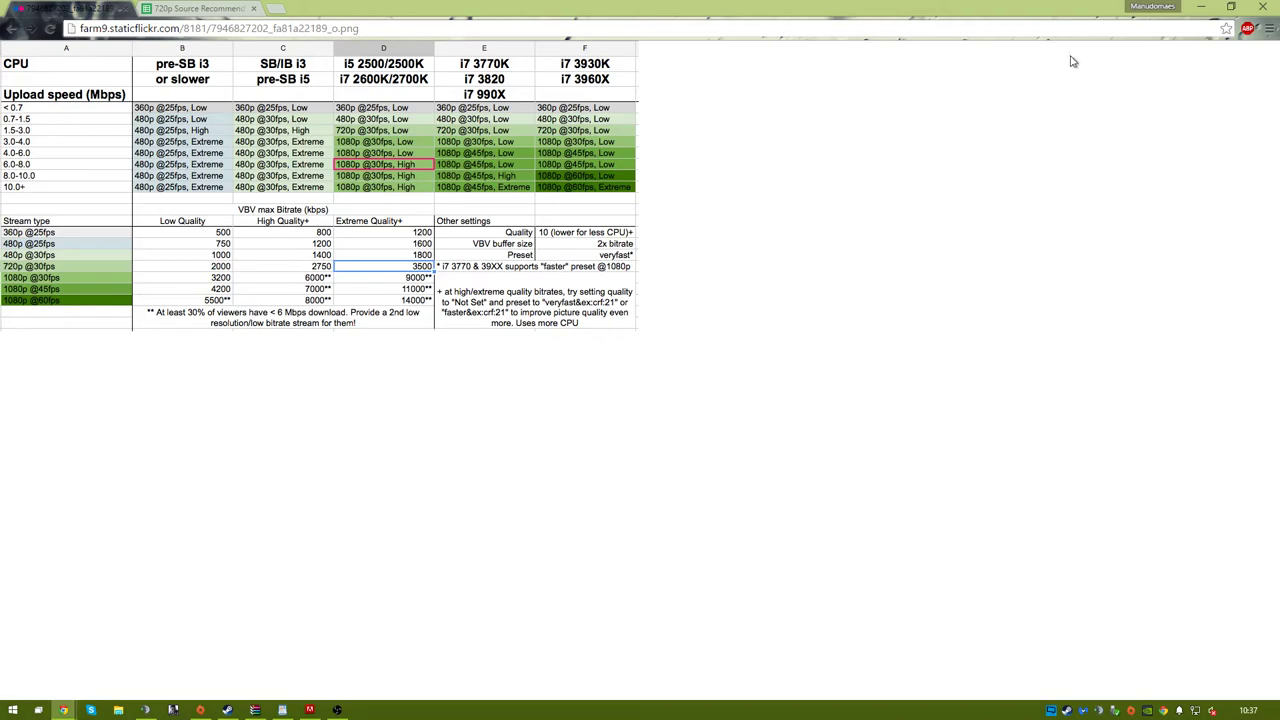
pyautogui.click(1201, 7)
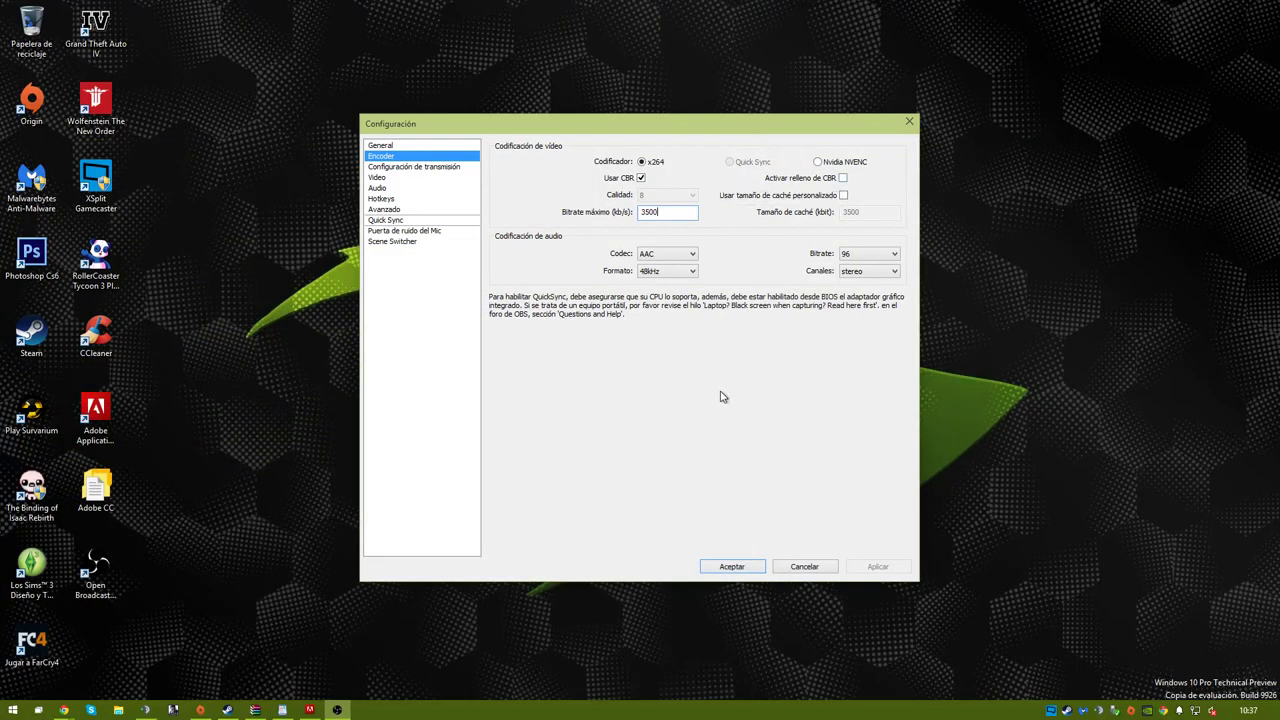
# Step: Reselect Youtube as the streaming service with the Primary Youtube ingest server, and save the stream settings
pyautogui.click(430, 168)
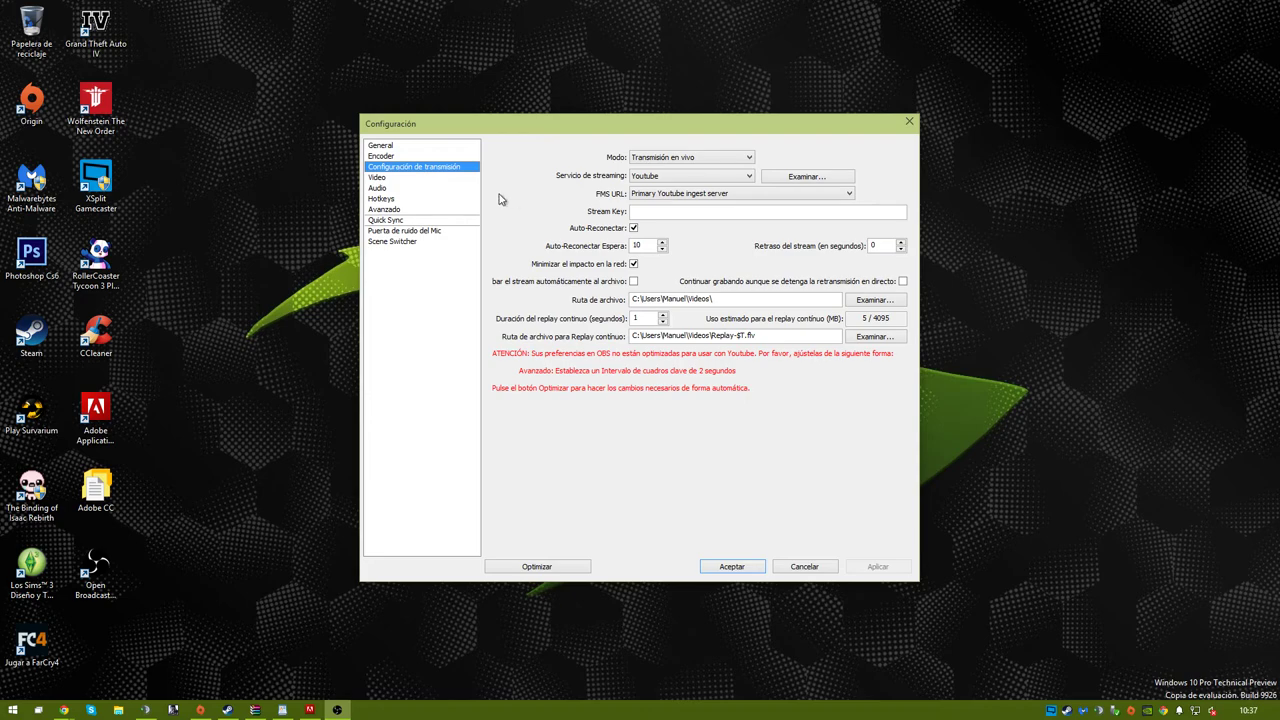
pyautogui.click(454, 180)
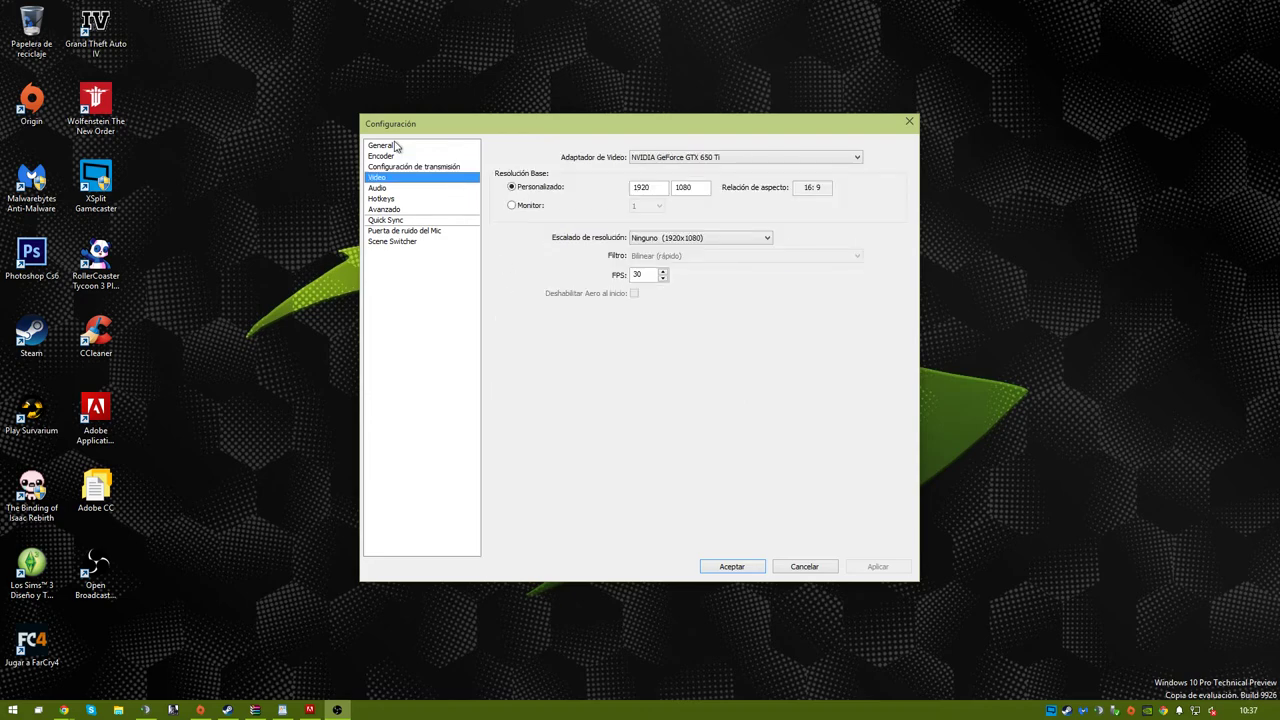
pyautogui.click(408, 168)
pyautogui.click(638, 193)
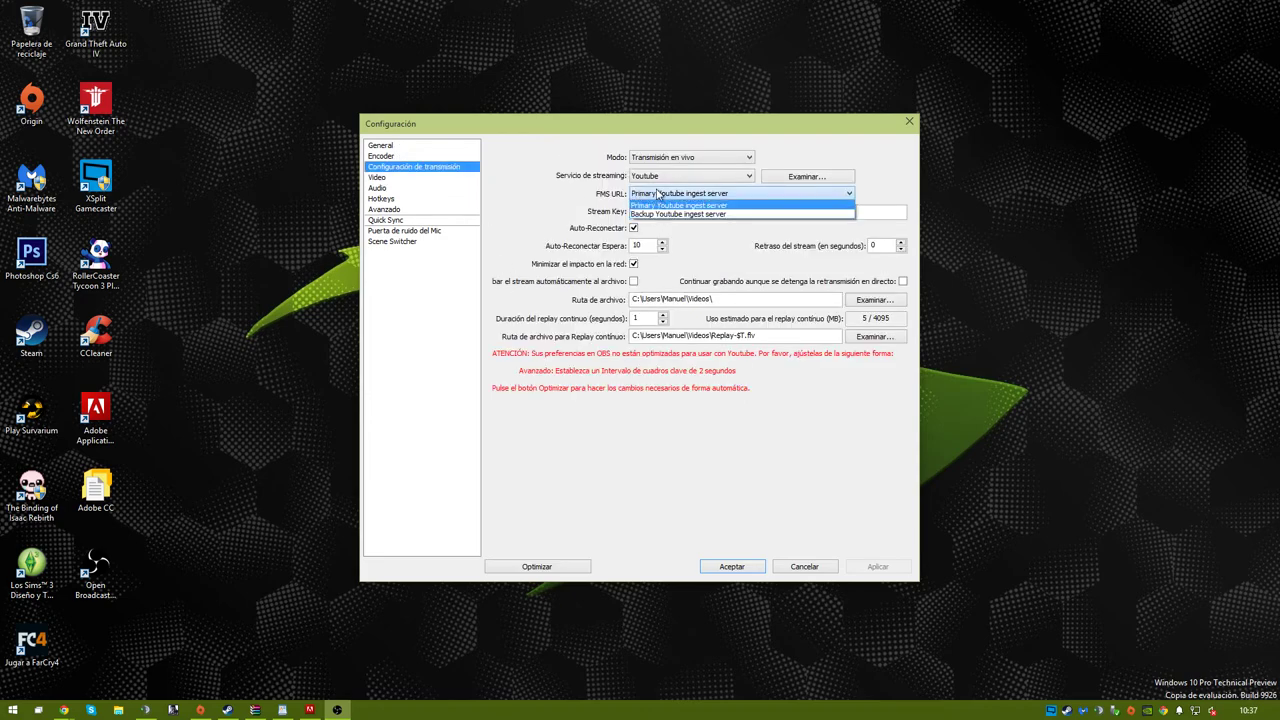
pyautogui.click(641, 204)
pyautogui.click(651, 177)
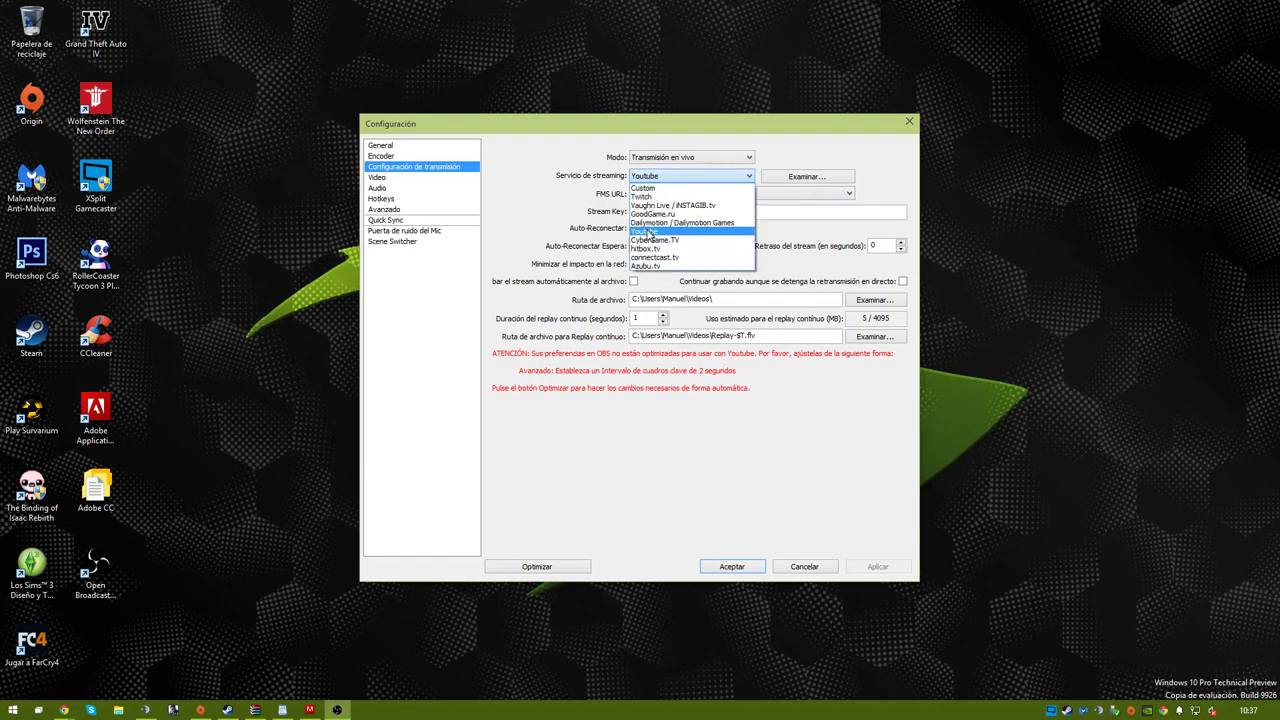
pyautogui.click(657, 231)
pyautogui.click(399, 179)
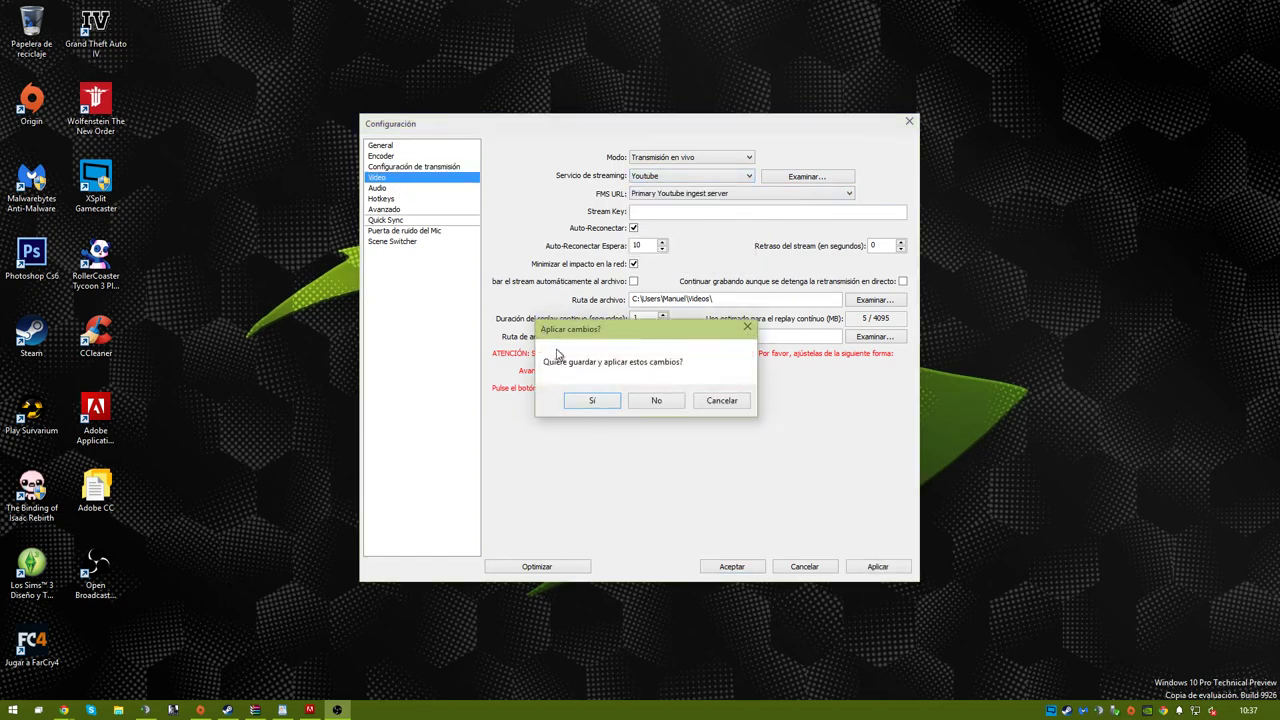
pyautogui.click(595, 402)
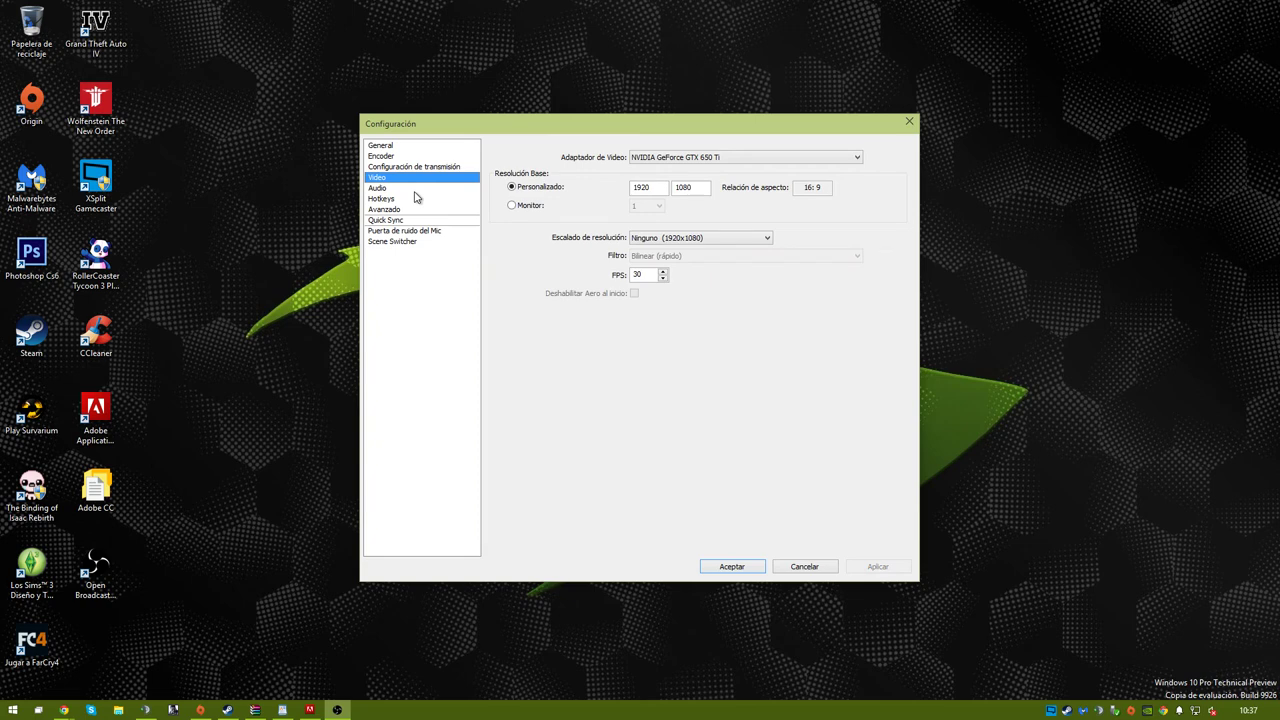
# Step: Choose no resolution scaling (1920x1080) in the Video settings, save the change, and look over the Audio and Hotkeys settings
pyautogui.click(699, 240)
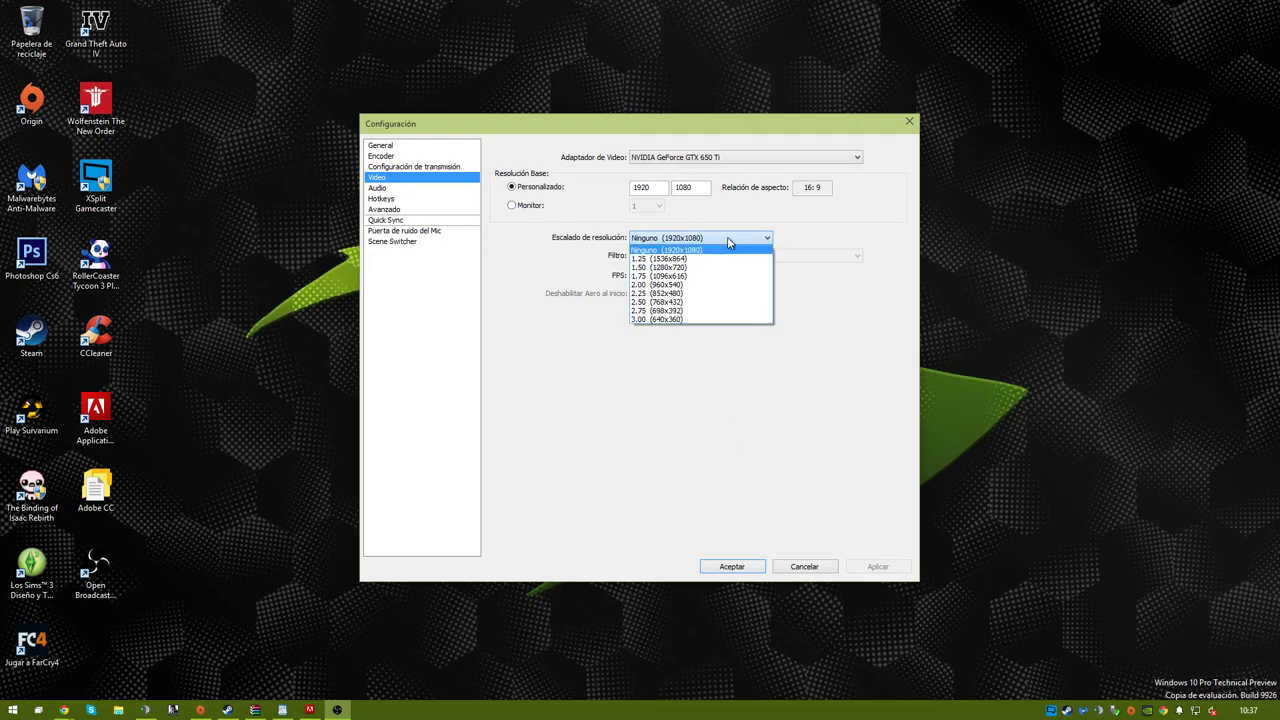
pyautogui.click(720, 250)
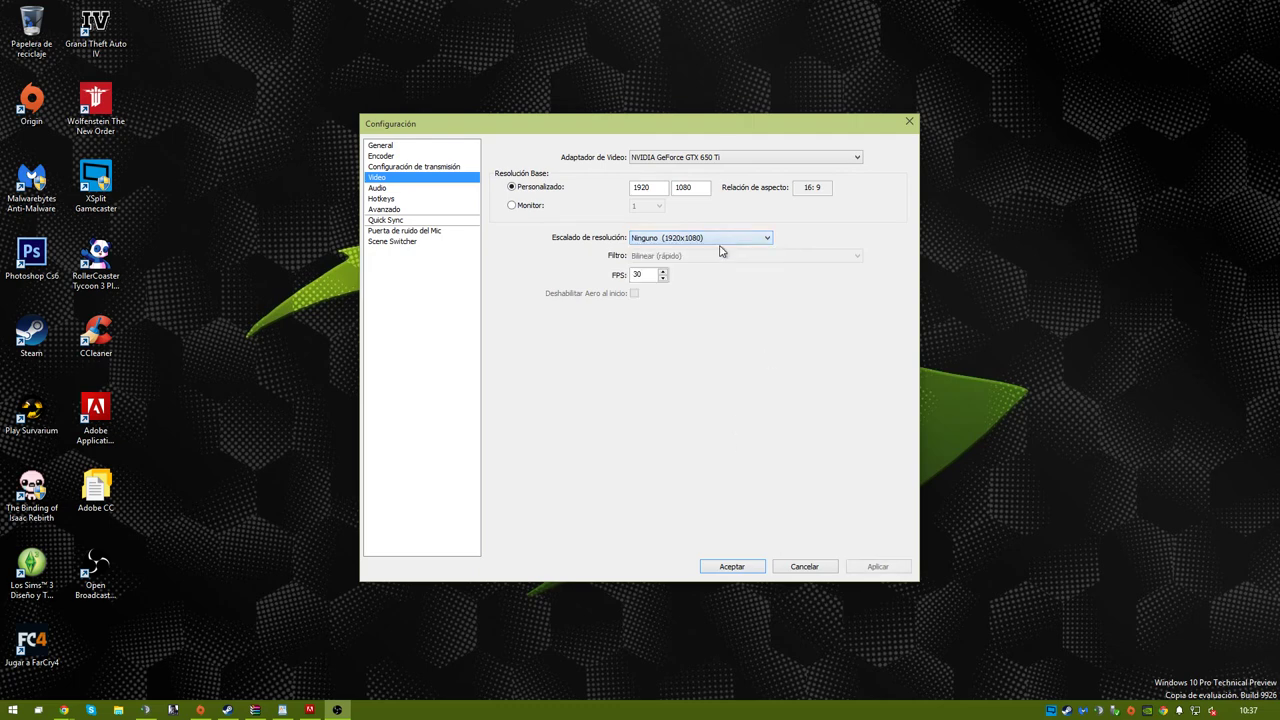
pyautogui.click(436, 190)
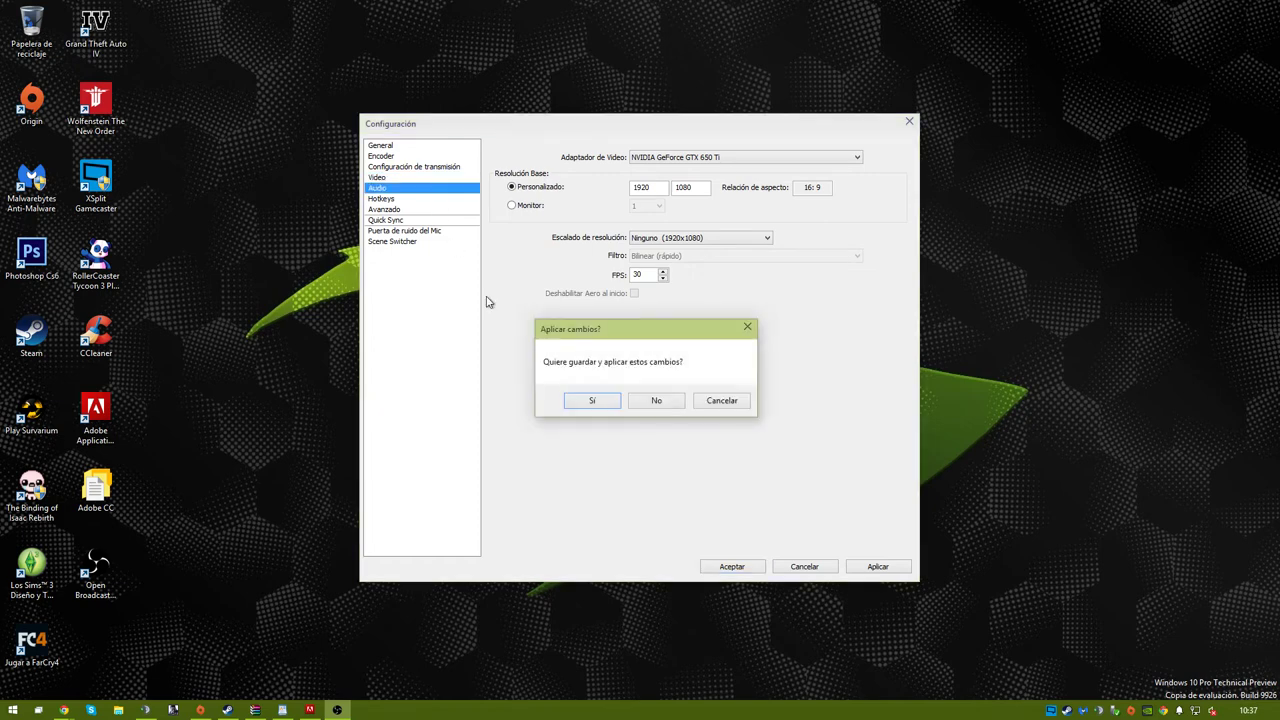
pyautogui.click(578, 400)
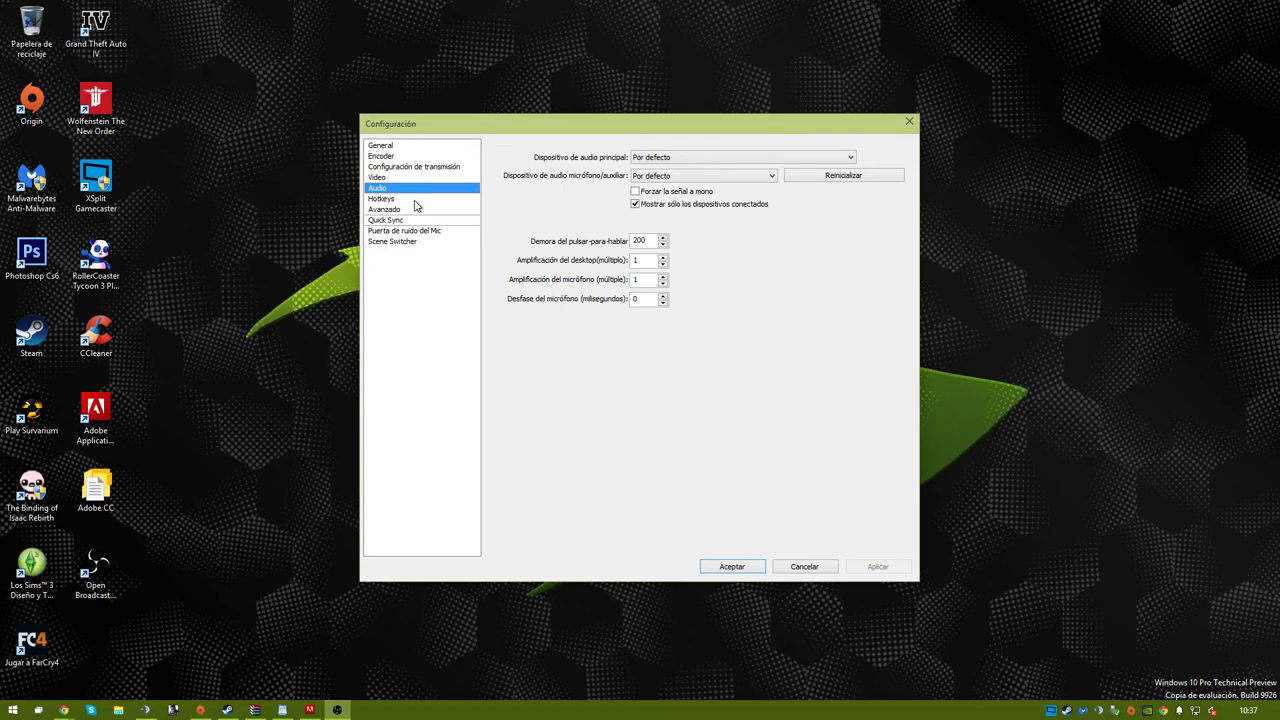
pyautogui.doubleClick(634, 279)
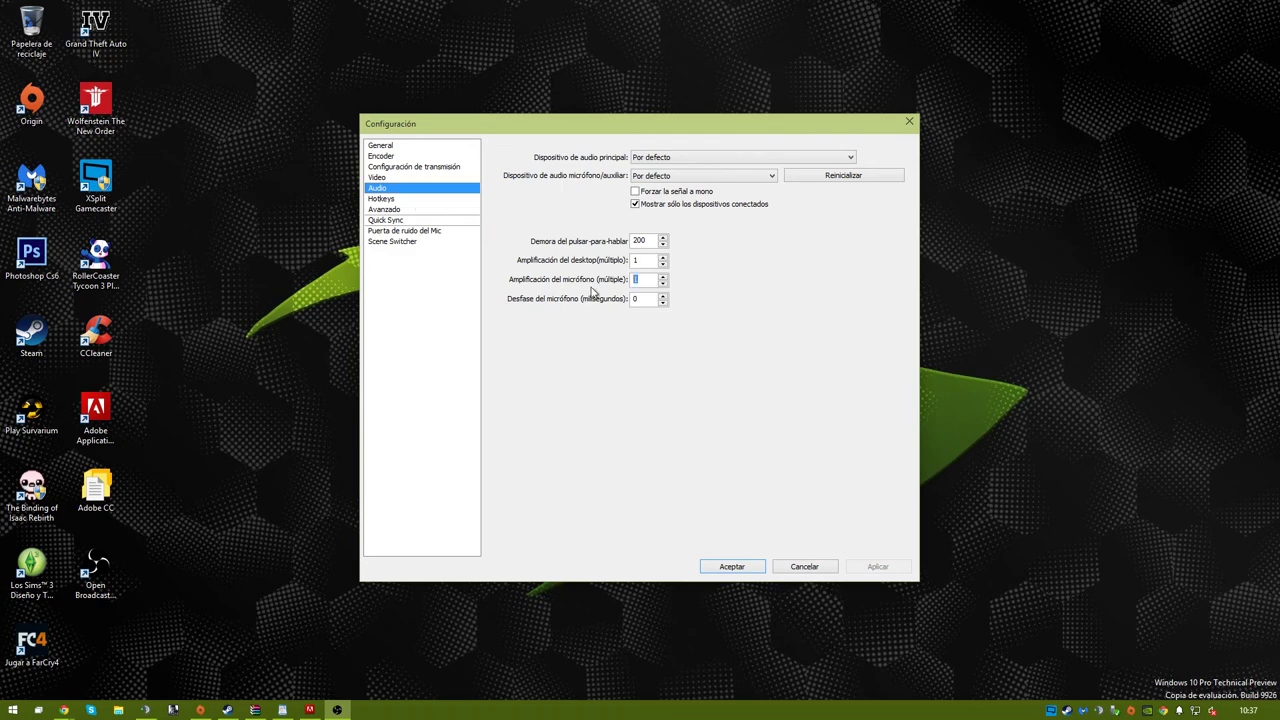
pyautogui.click(430, 199)
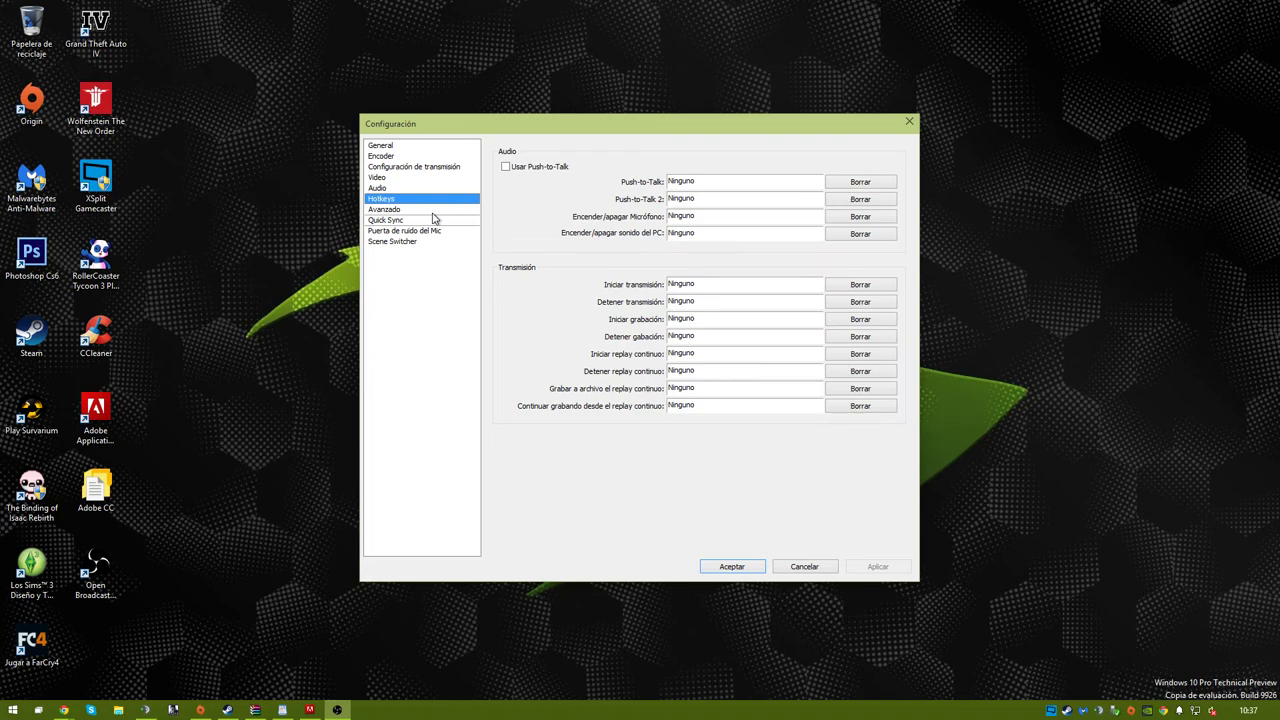
# Step: In the Advanced settings, keep the veryfast x264 preset, choose the main encoding profile, and set the keyframe interval to 2 seconds
pyautogui.click(440, 209)
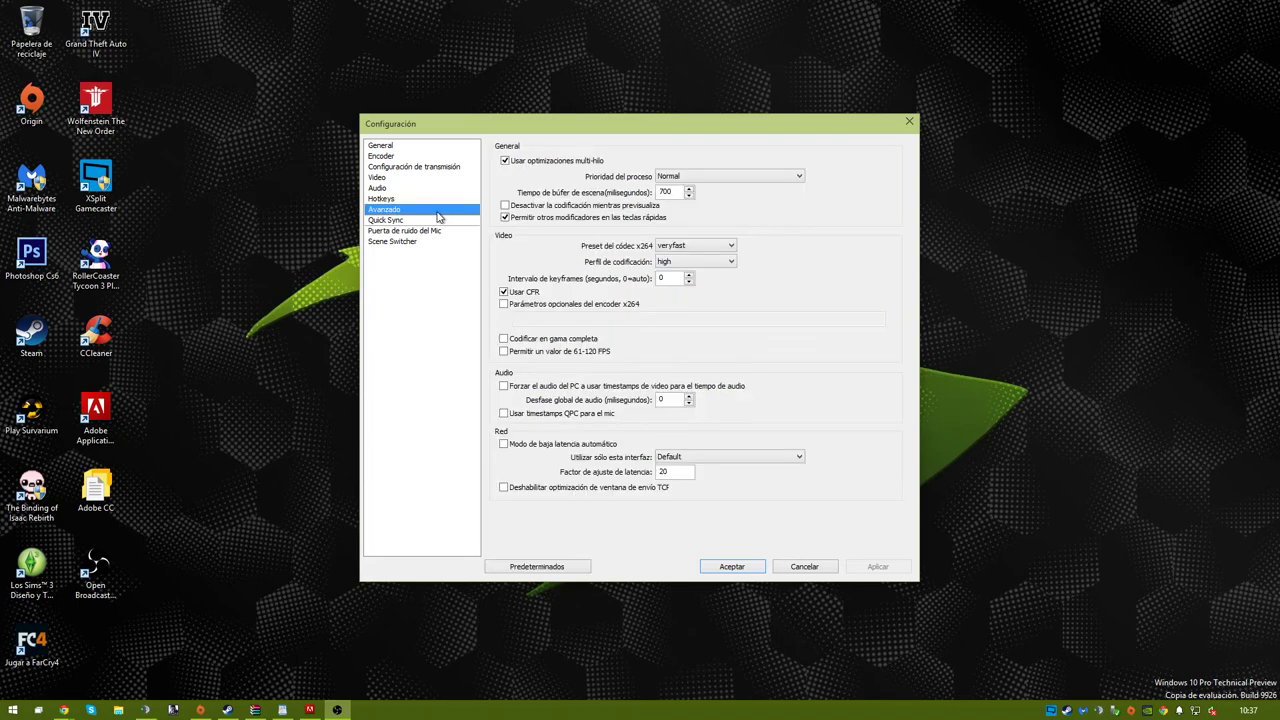
pyautogui.click(682, 246)
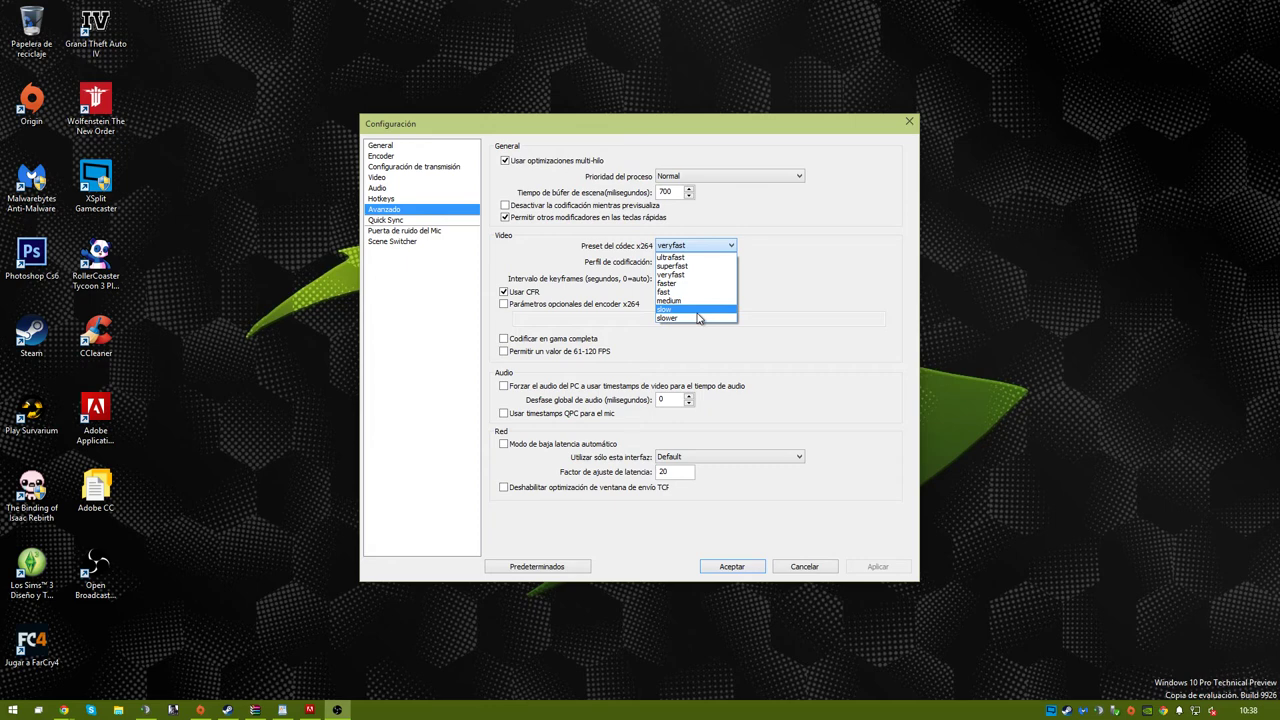
pyautogui.click(732, 248)
pyautogui.click(732, 248)
pyautogui.click(733, 250)
pyautogui.click(701, 267)
pyautogui.click(701, 267)
pyautogui.click(700, 268)
pyautogui.click(698, 279)
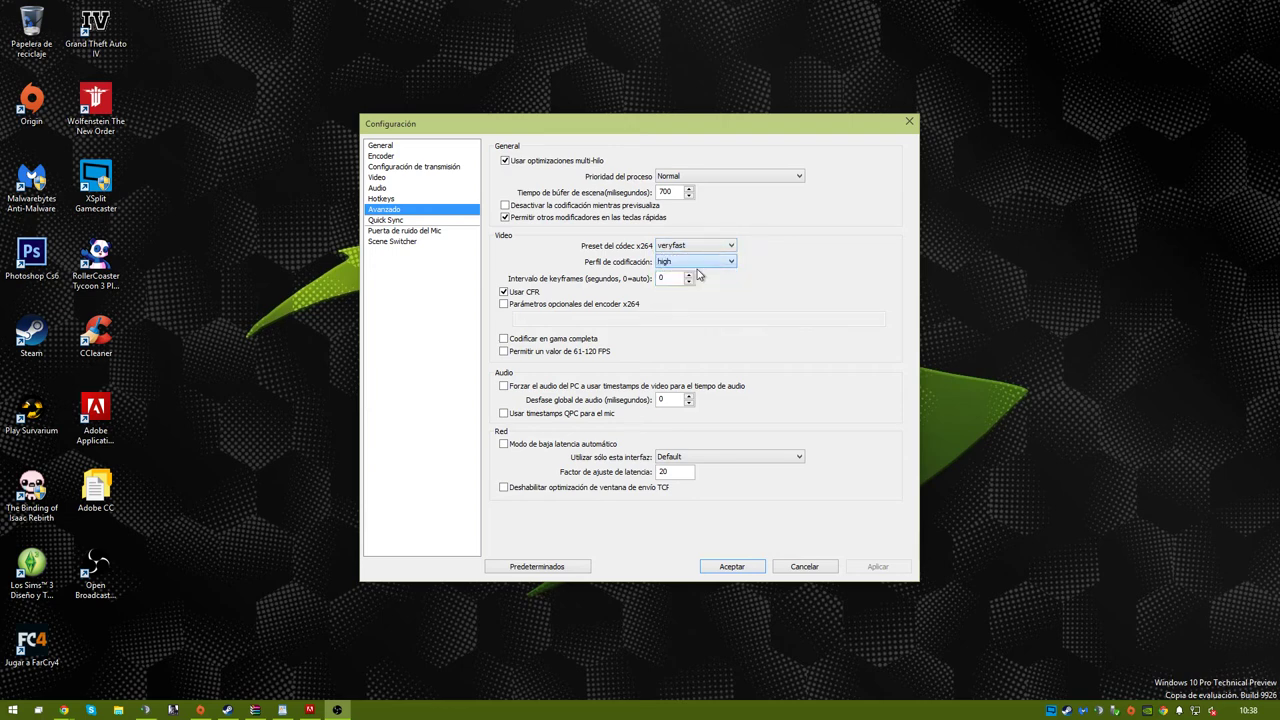
pyautogui.doubleClick(663, 280)
pyautogui.write('2')
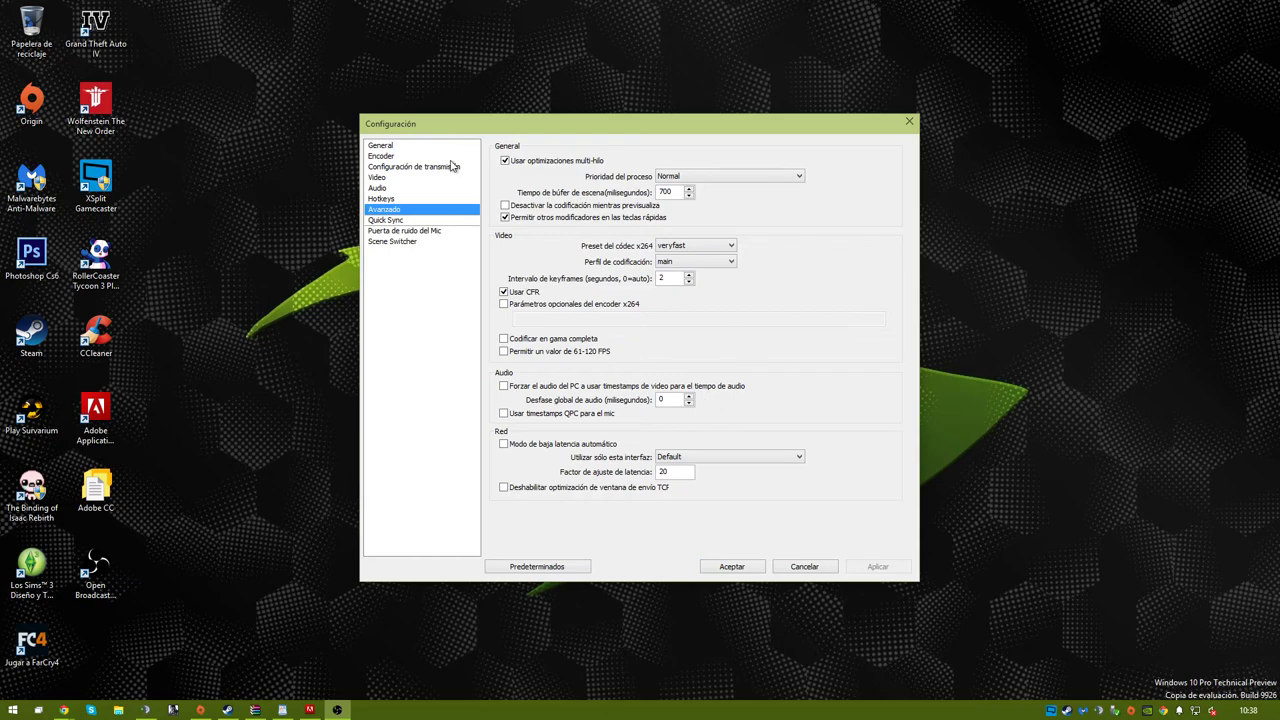
# Step: Enable the level preview in the microphone noise gate settings, and look over the Audio and Hotkeys settings
pyautogui.click(408, 231)
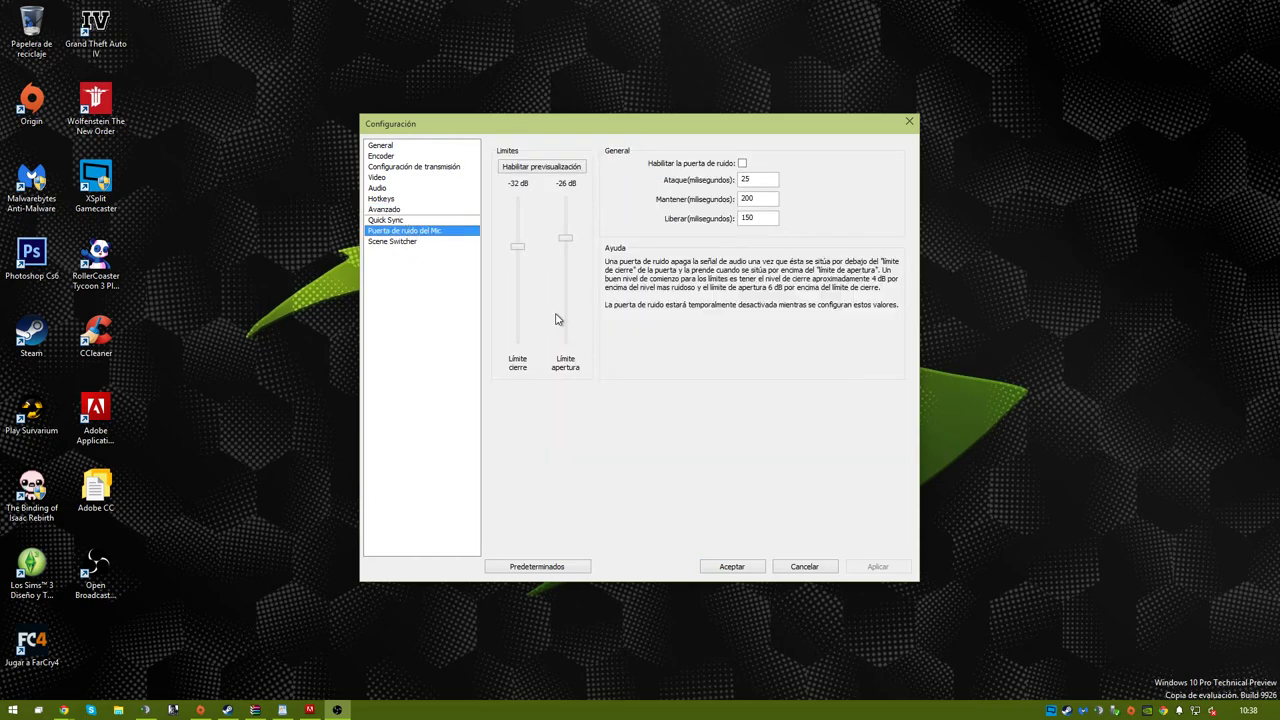
pyautogui.click(506, 171)
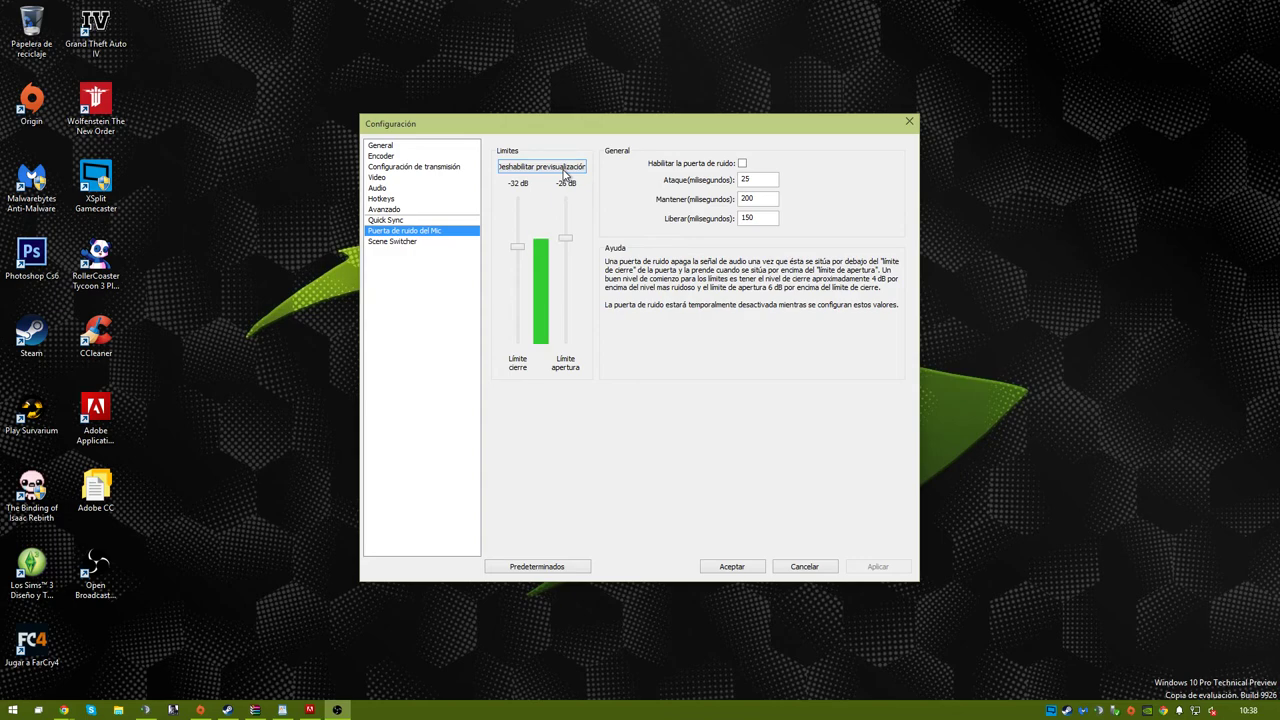
pyautogui.click(447, 191)
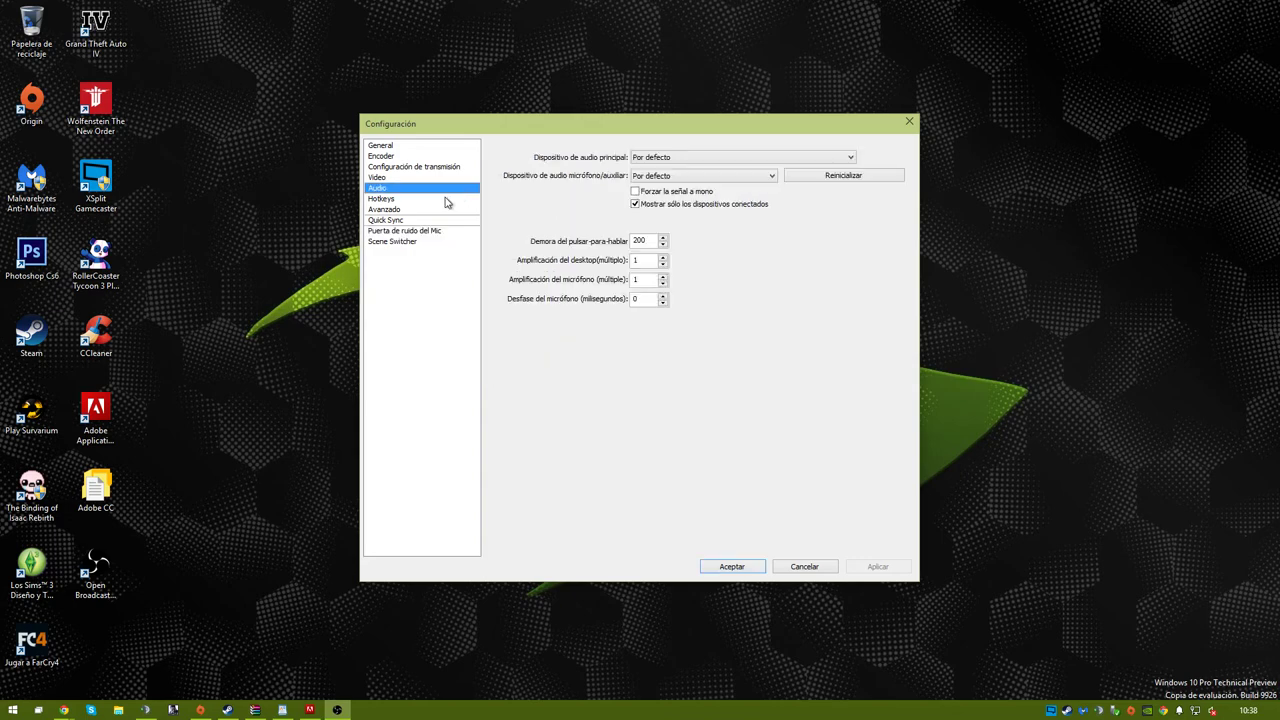
pyautogui.click(447, 198)
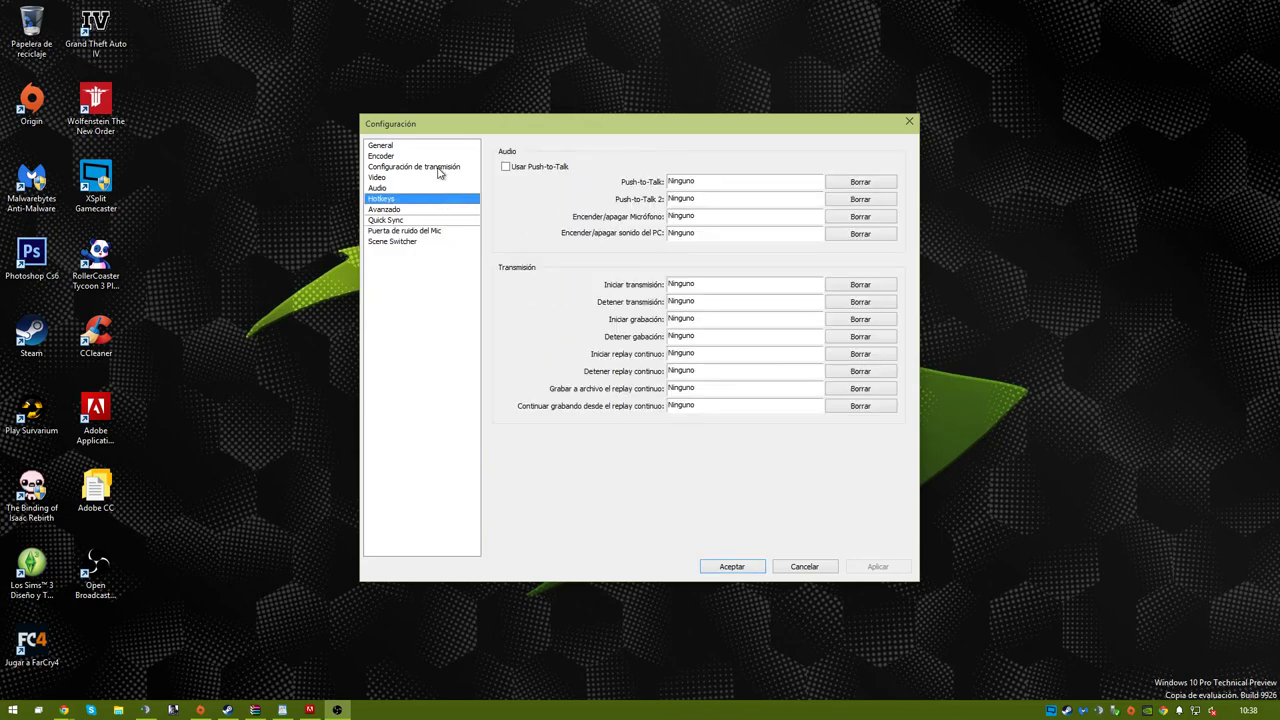
# Step: Set the streaming service to Twitch with the EU: Paris, FR server, and apply the stream settings
pyautogui.click(441, 168)
pyautogui.click(653, 176)
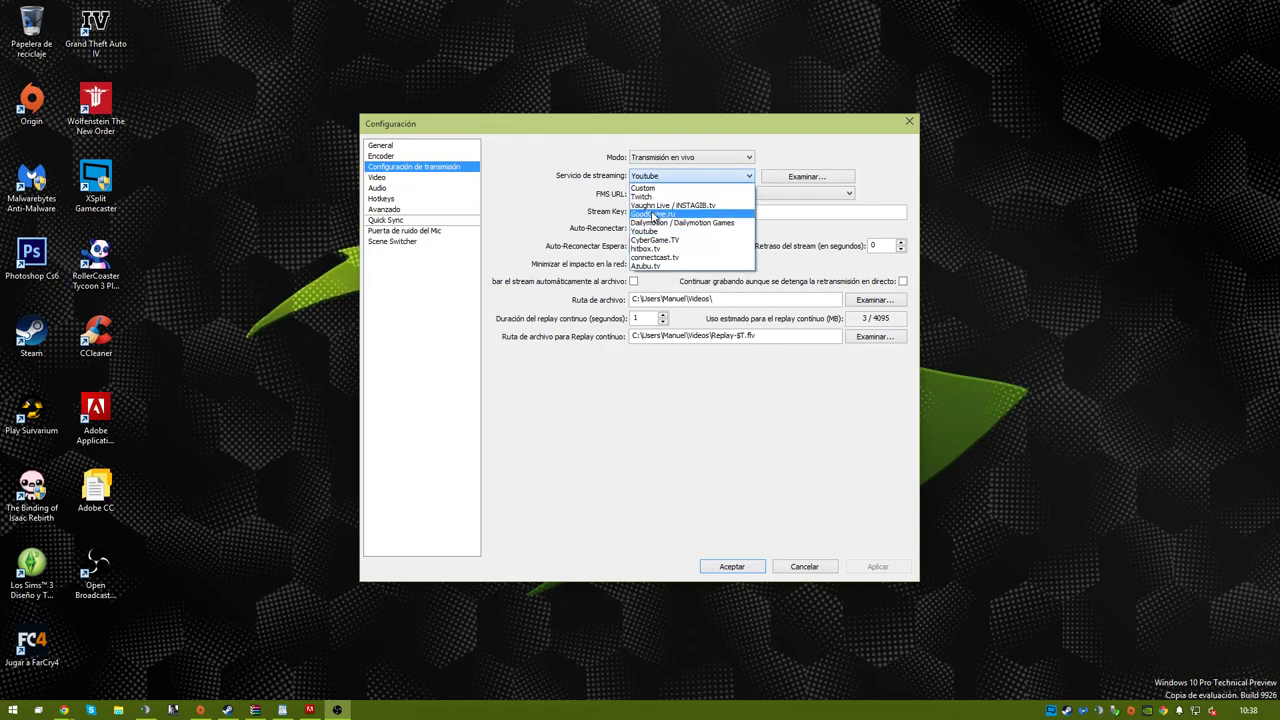
pyautogui.click(680, 190)
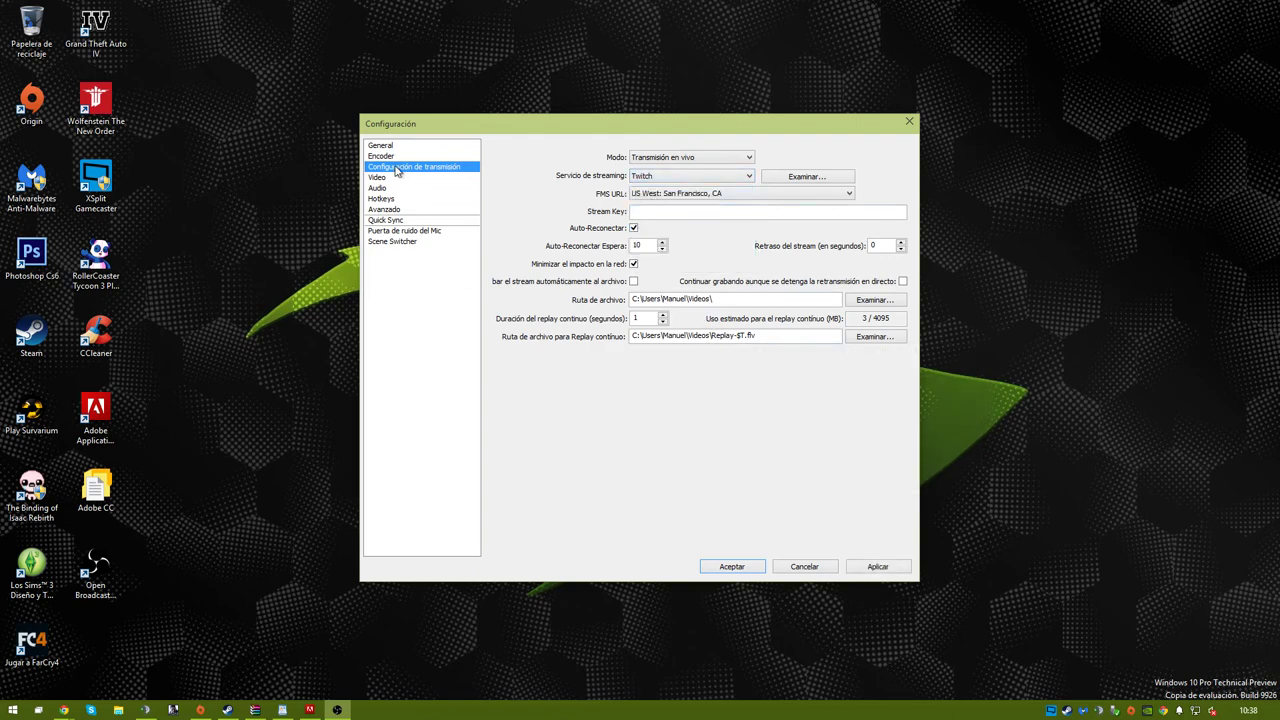
pyautogui.click(873, 567)
pyautogui.click(677, 196)
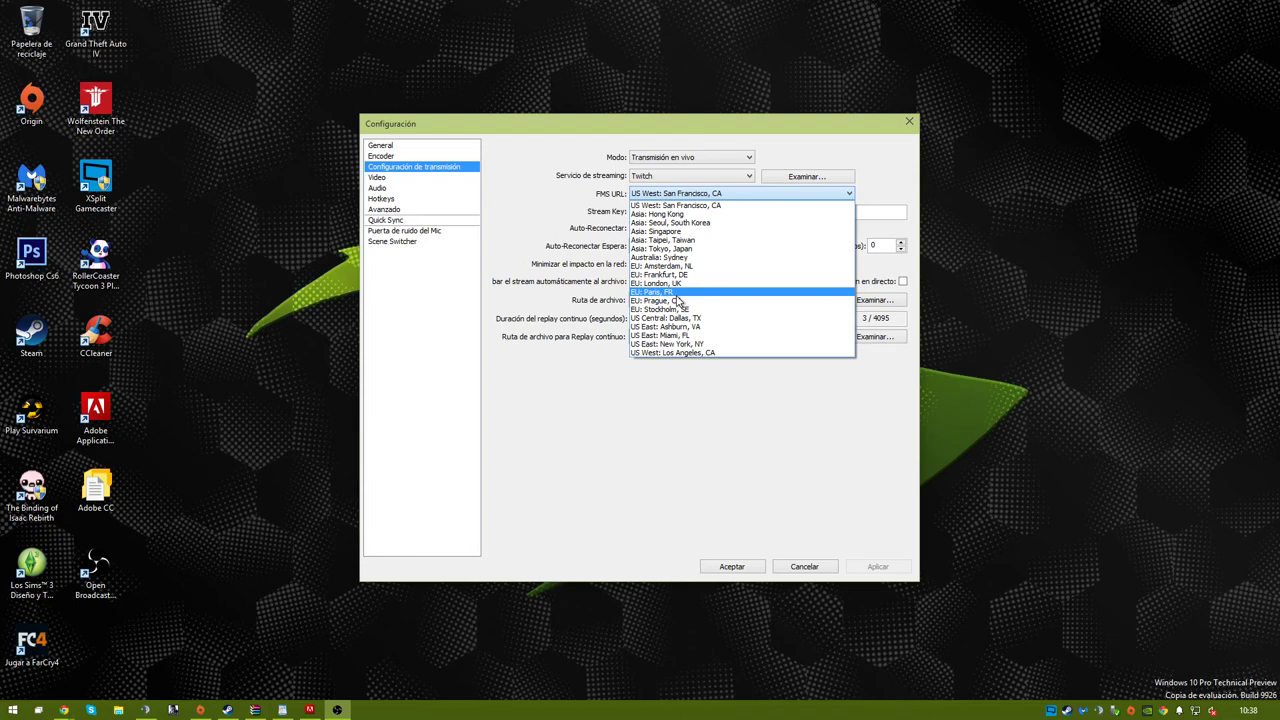
pyautogui.click(676, 292)
pyautogui.click(873, 567)
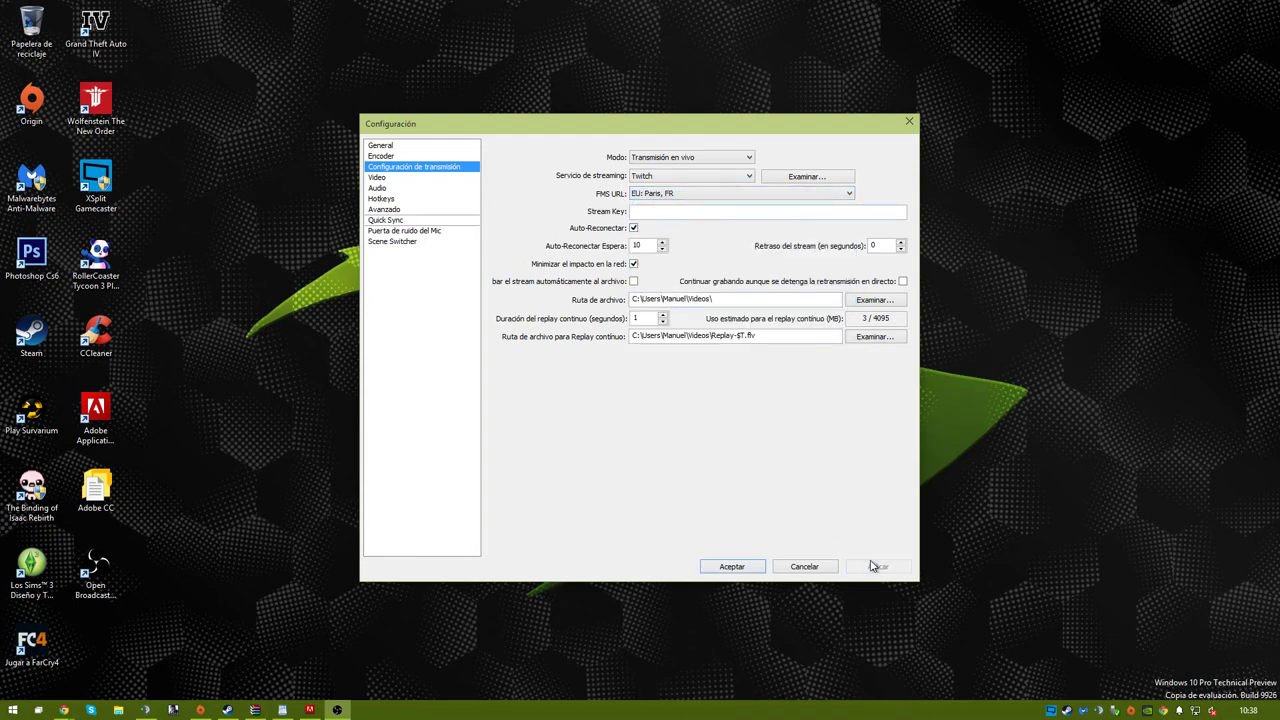
# Step: Look at the stream key field and review the Video, Audio, Hotkeys and Advanced settings
pyautogui.click(668, 212)
pyautogui.click(406, 180)
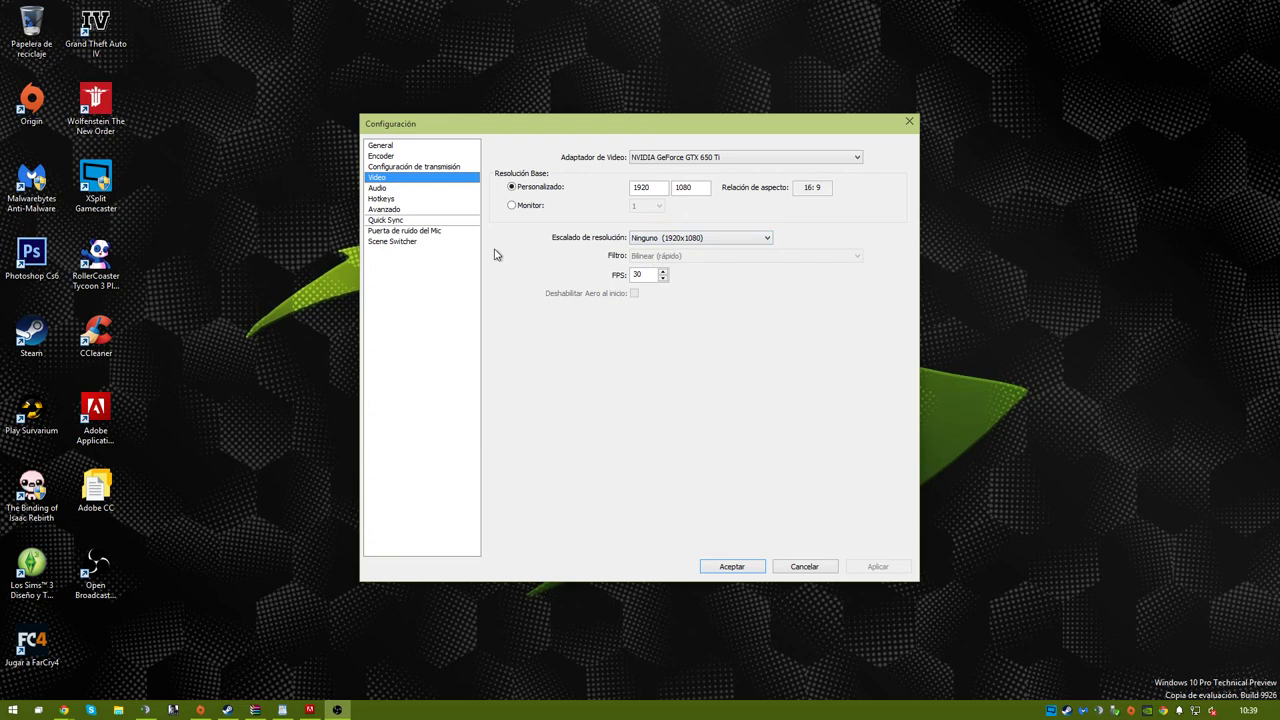
pyautogui.click(420, 188)
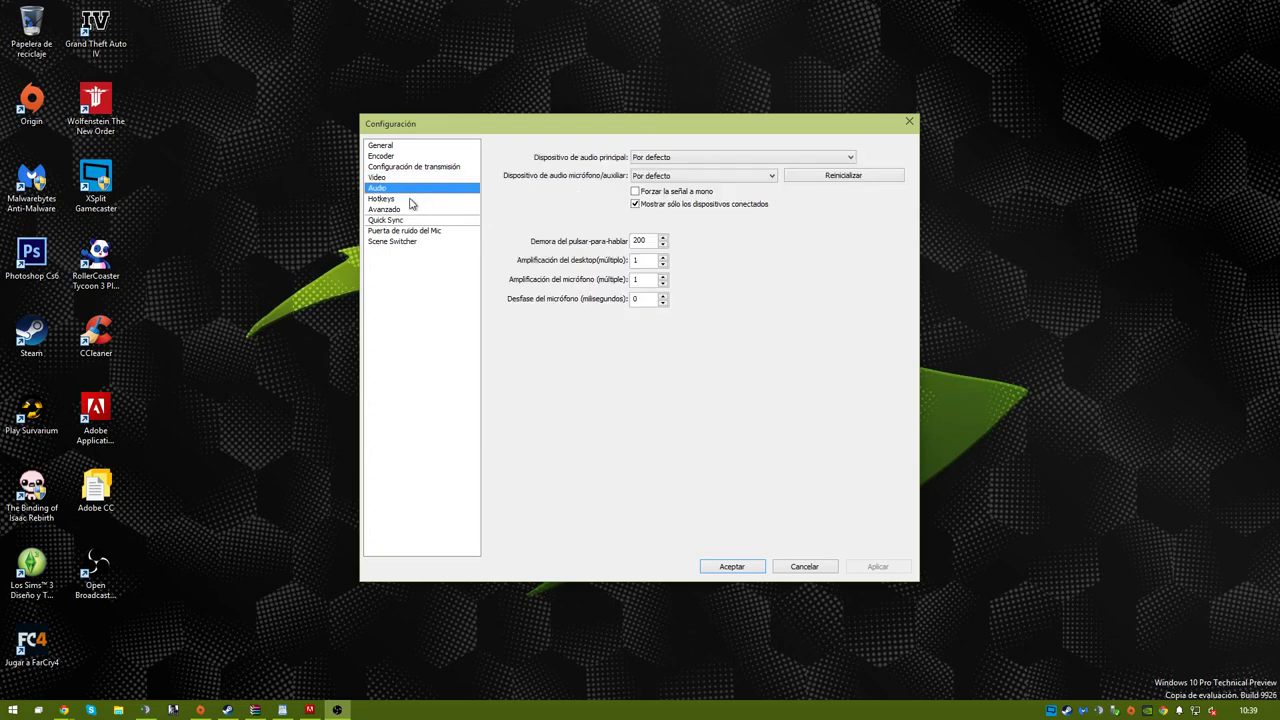
pyautogui.click(410, 199)
pyautogui.click(416, 211)
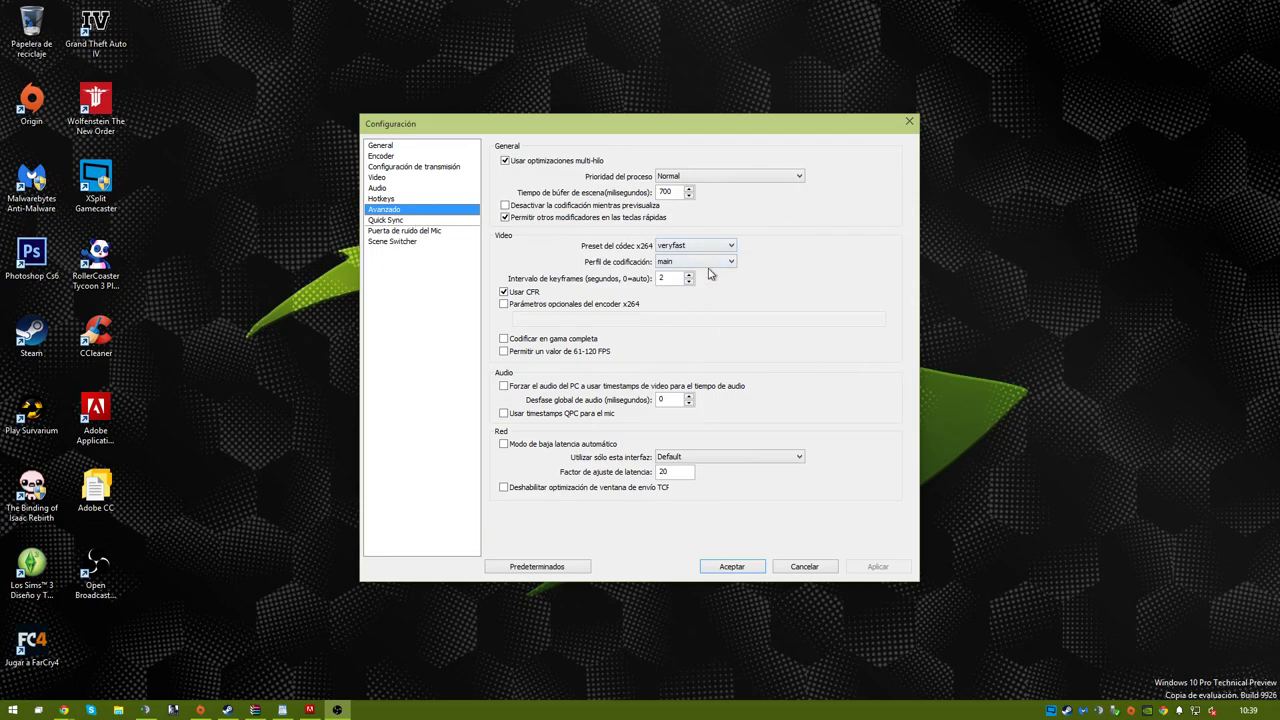
# Step: Set the video encoder to Nvidia NVENC with a maximum bitrate of 6000 kb/s, and save the changes
pyautogui.click(410, 157)
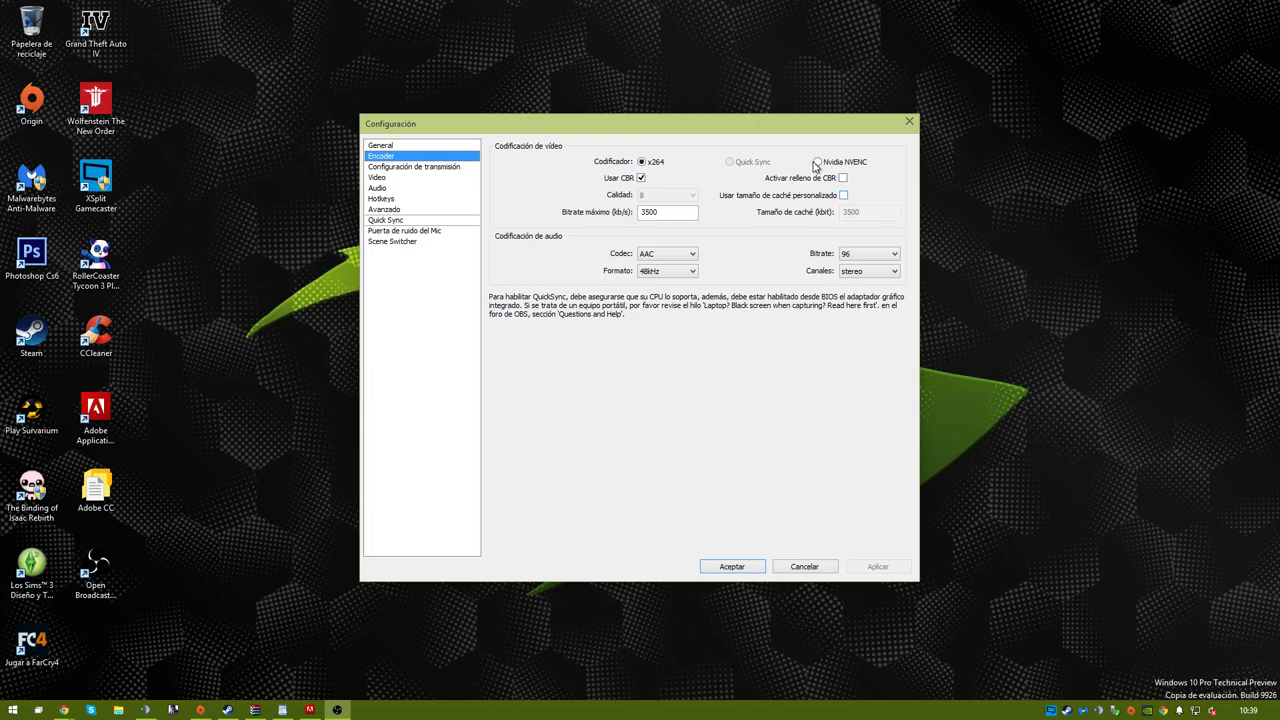
pyautogui.click(818, 163)
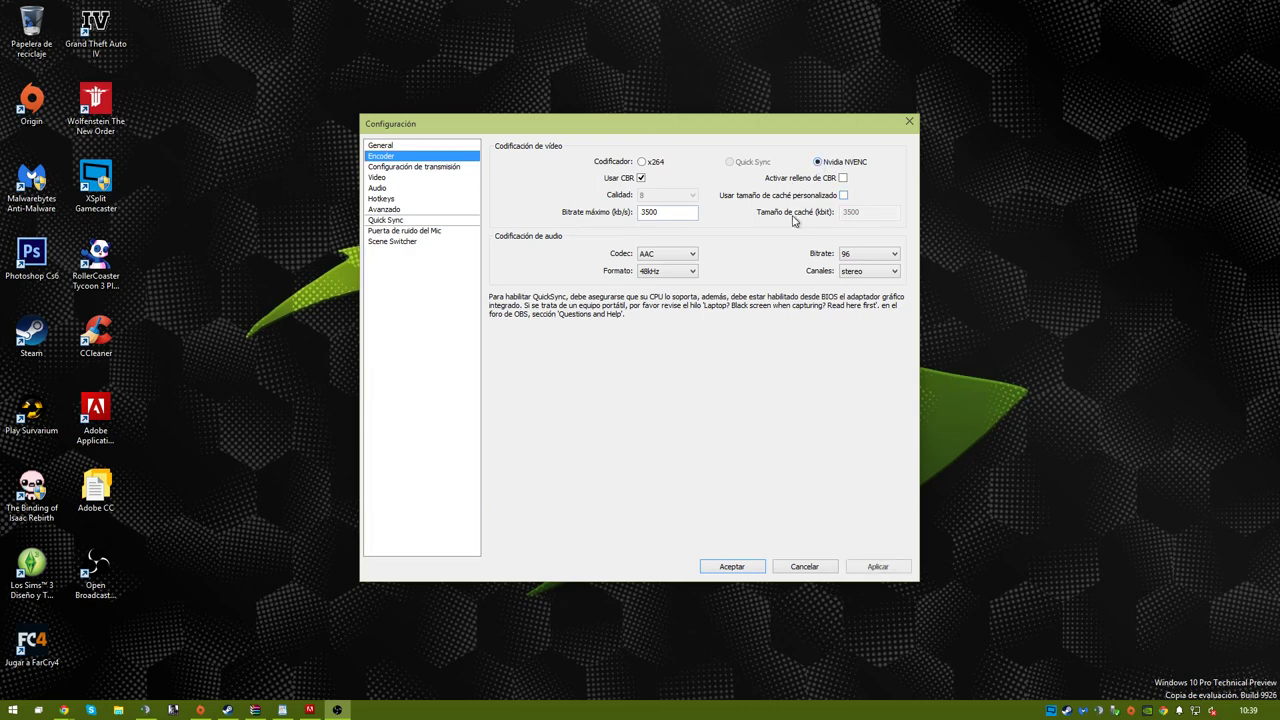
pyautogui.doubleClick(662, 211)
pyautogui.write('60')
pyautogui.click(436, 168)
pyautogui.click(599, 398)
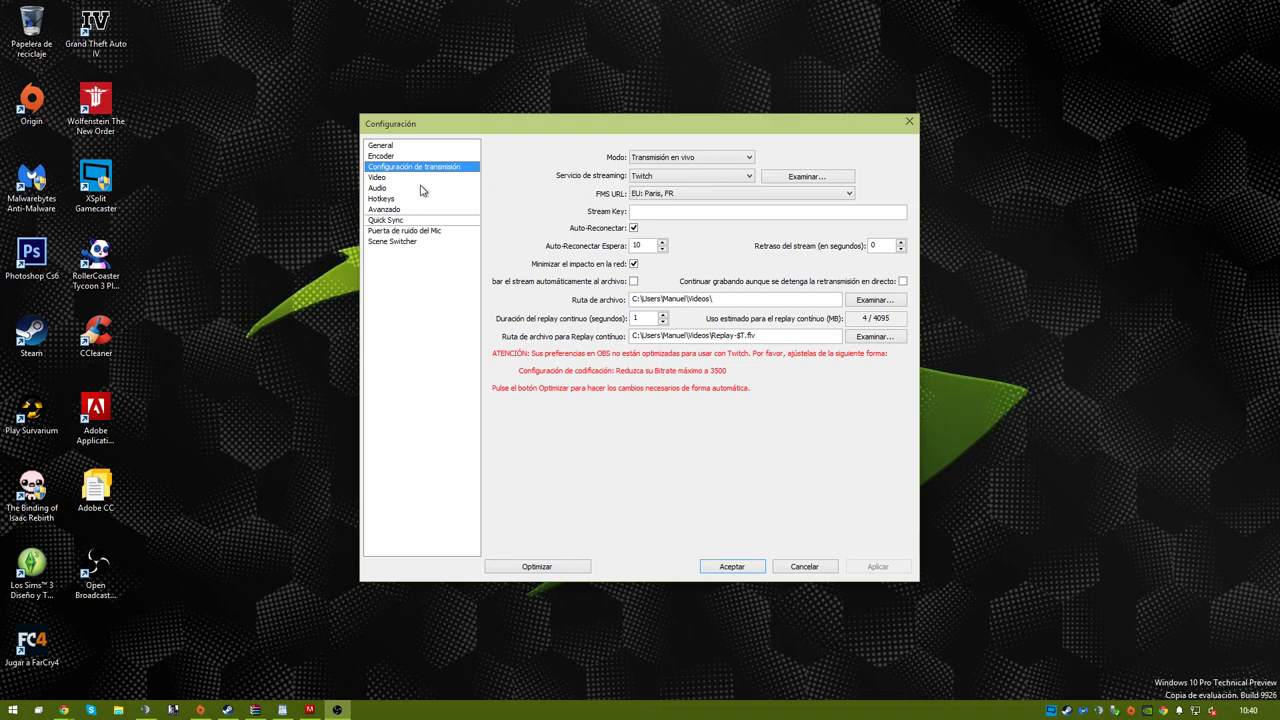
# Step: Review the Encoder settings again, followed by the Video, Audio and Hotkeys settings
pyautogui.click(407, 157)
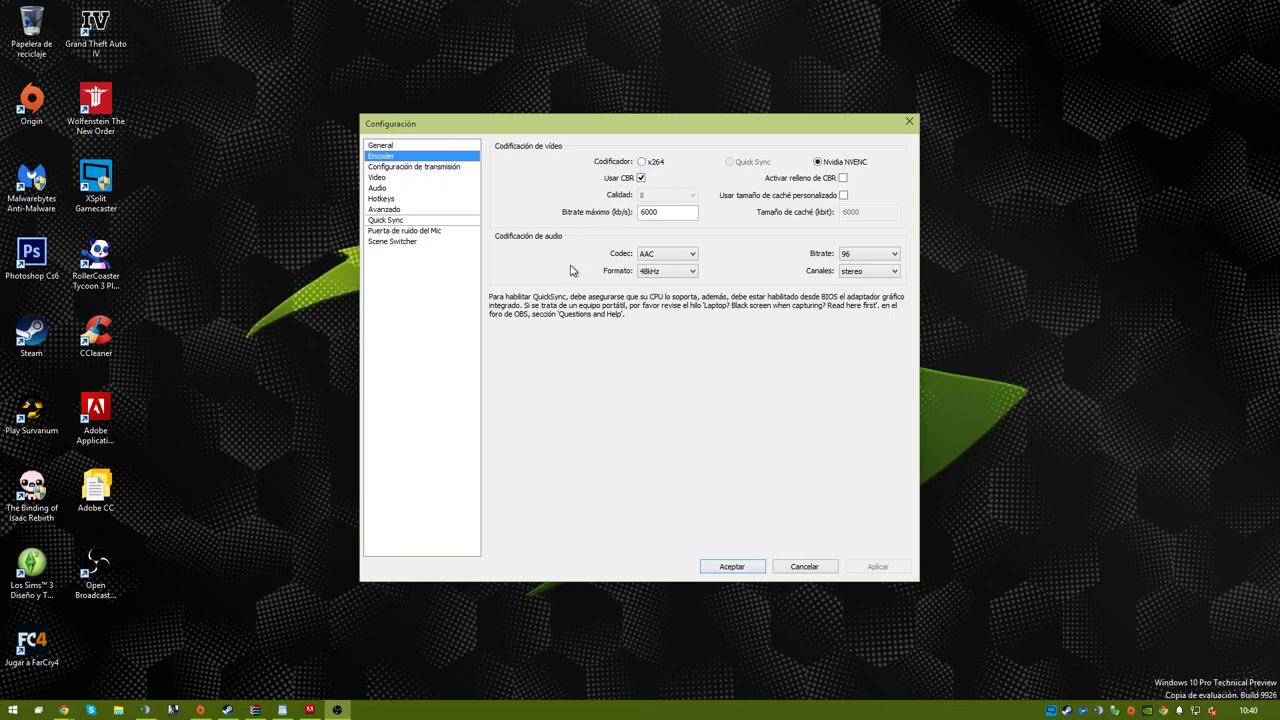
pyautogui.click(412, 180)
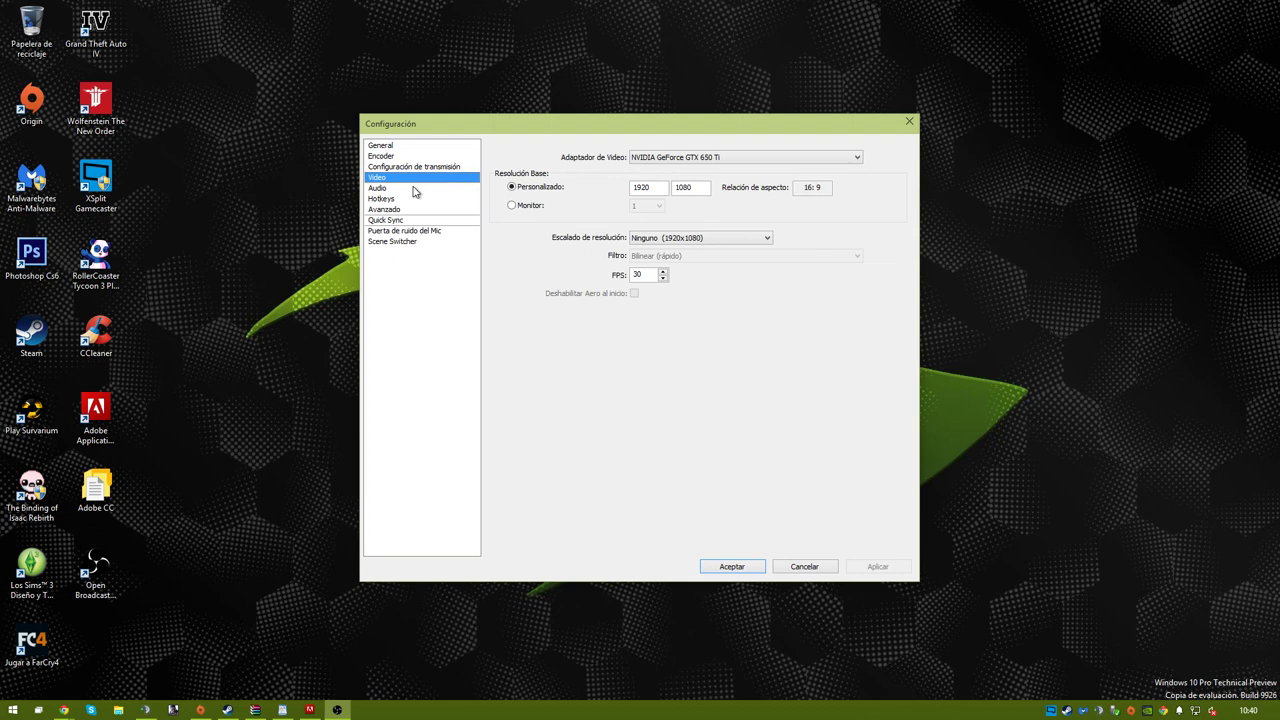
pyautogui.click(413, 188)
pyautogui.click(418, 199)
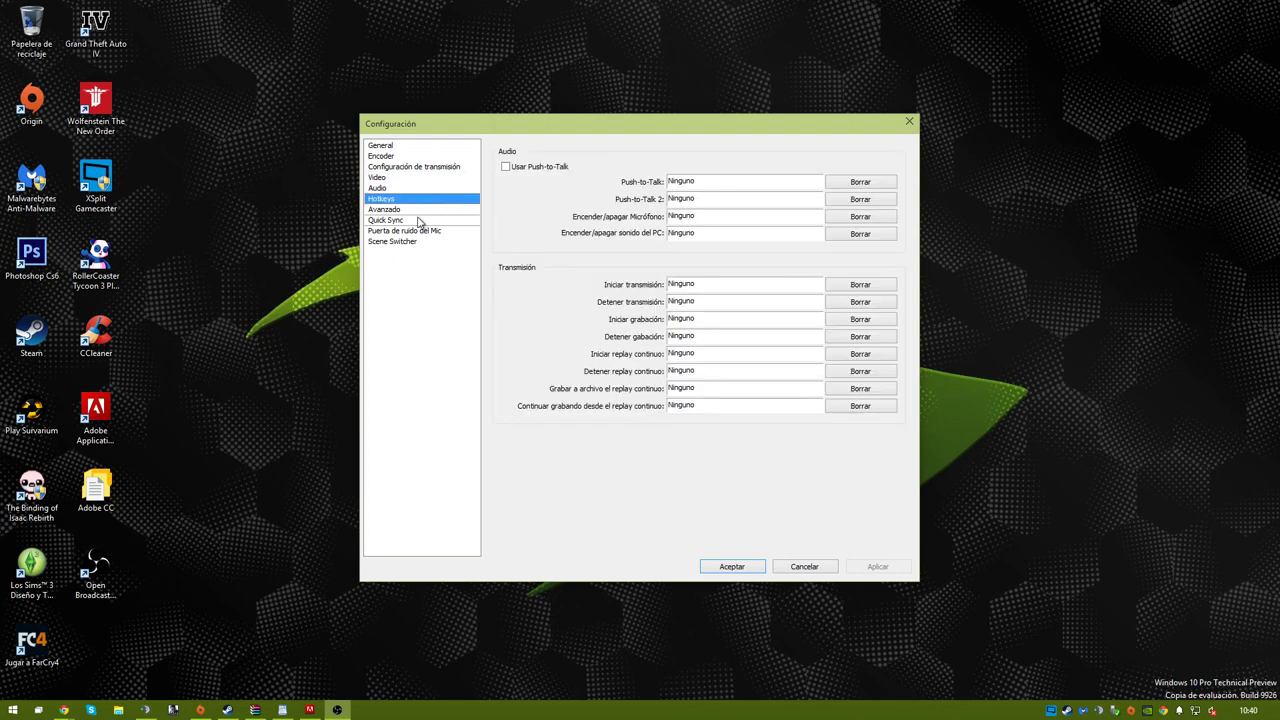
# Step: In the Advanced settings, set the keyframe interval to 0 and the NVENC preset to Streaming (2pass), apply, and accept the configuration
pyautogui.click(420, 210)
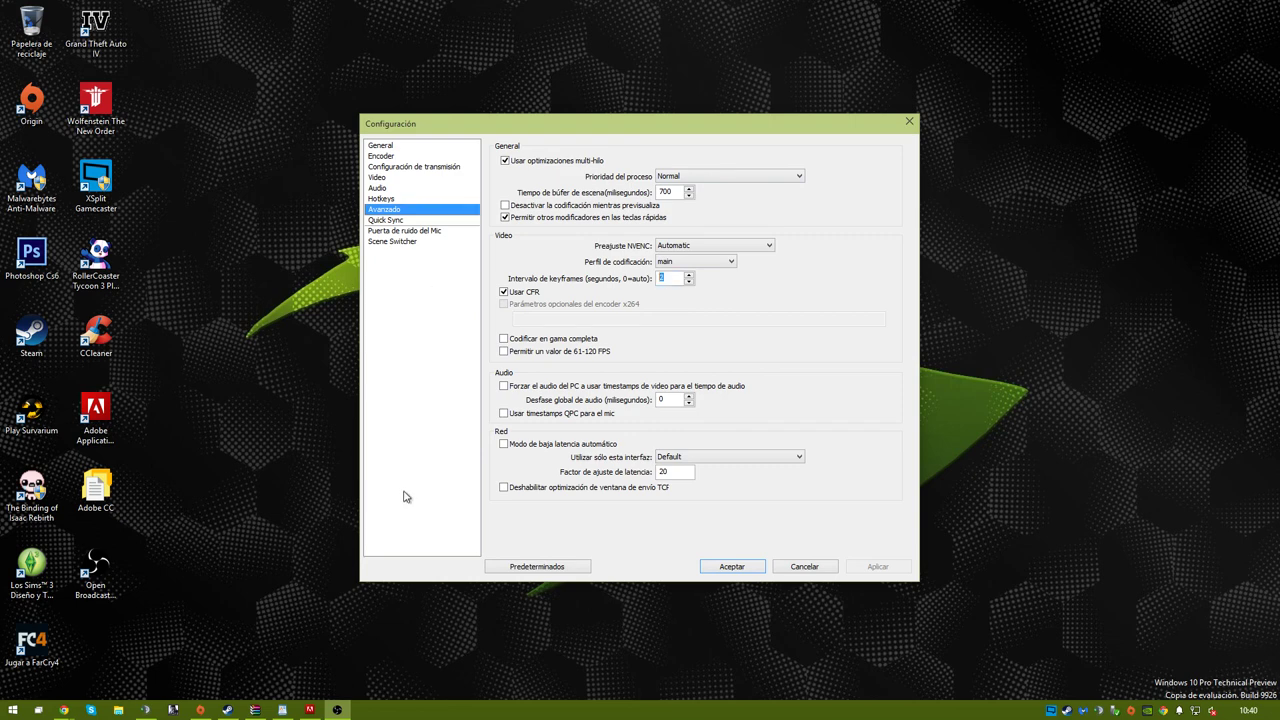
pyautogui.write('0')
pyautogui.click(717, 253)
pyautogui.click(724, 272)
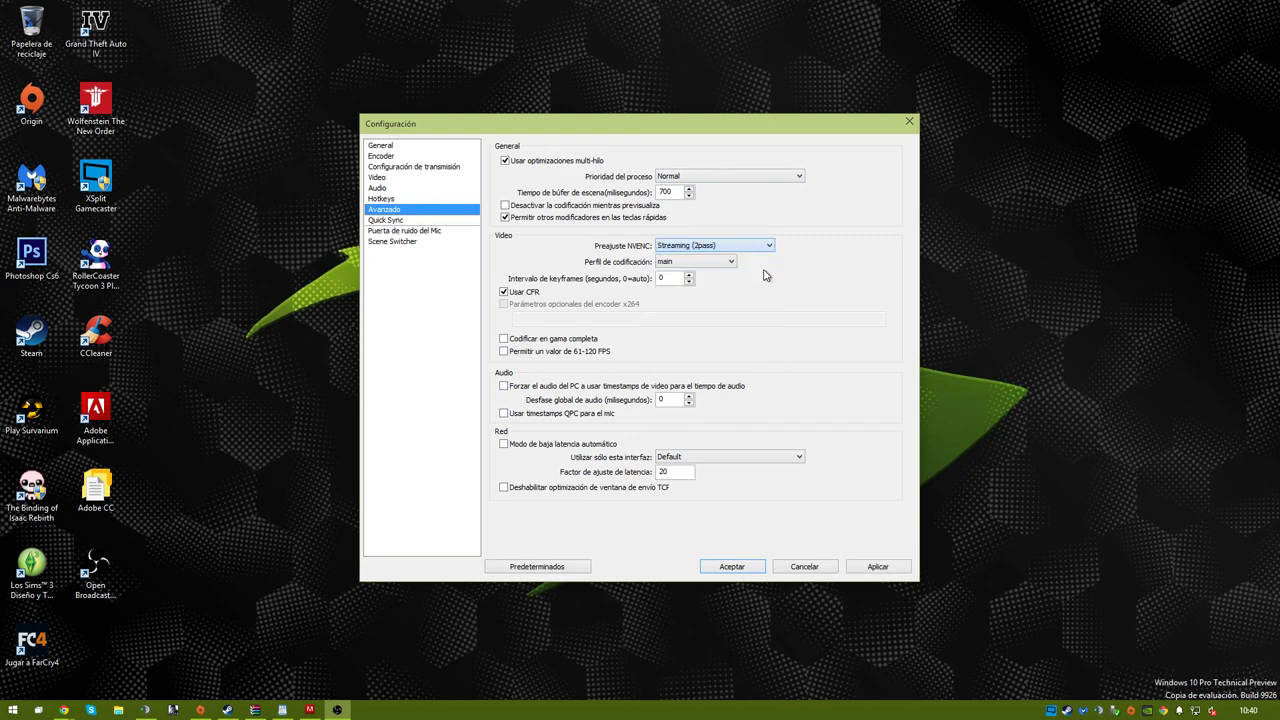
pyautogui.click(717, 248)
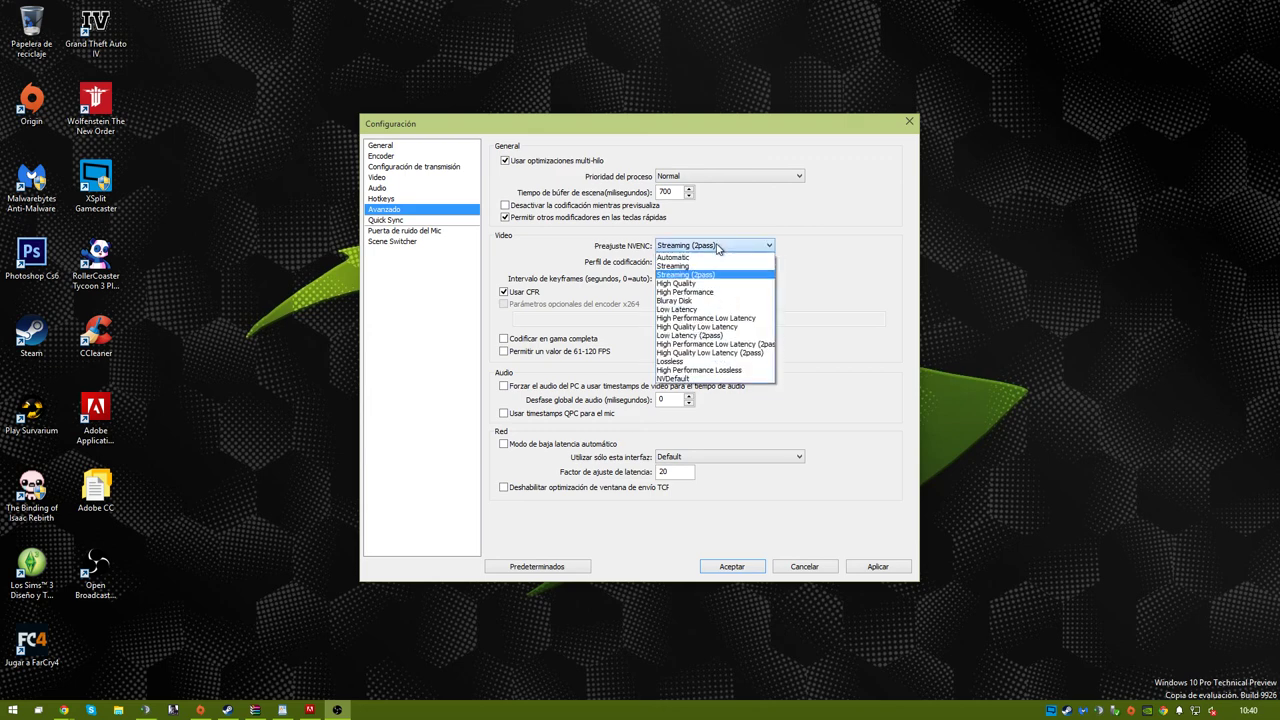
pyautogui.click(717, 248)
pyautogui.click(703, 262)
pyautogui.click(704, 263)
pyautogui.click(703, 262)
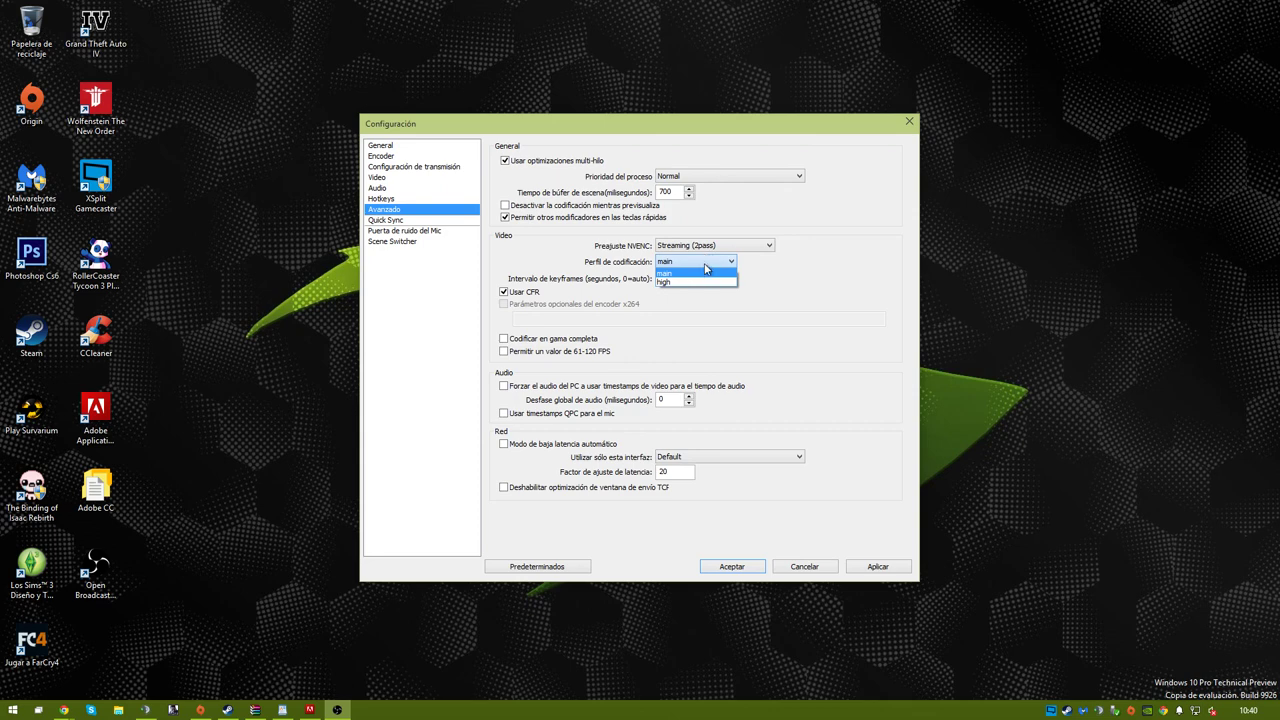
pyautogui.click(897, 340)
pyautogui.click(877, 567)
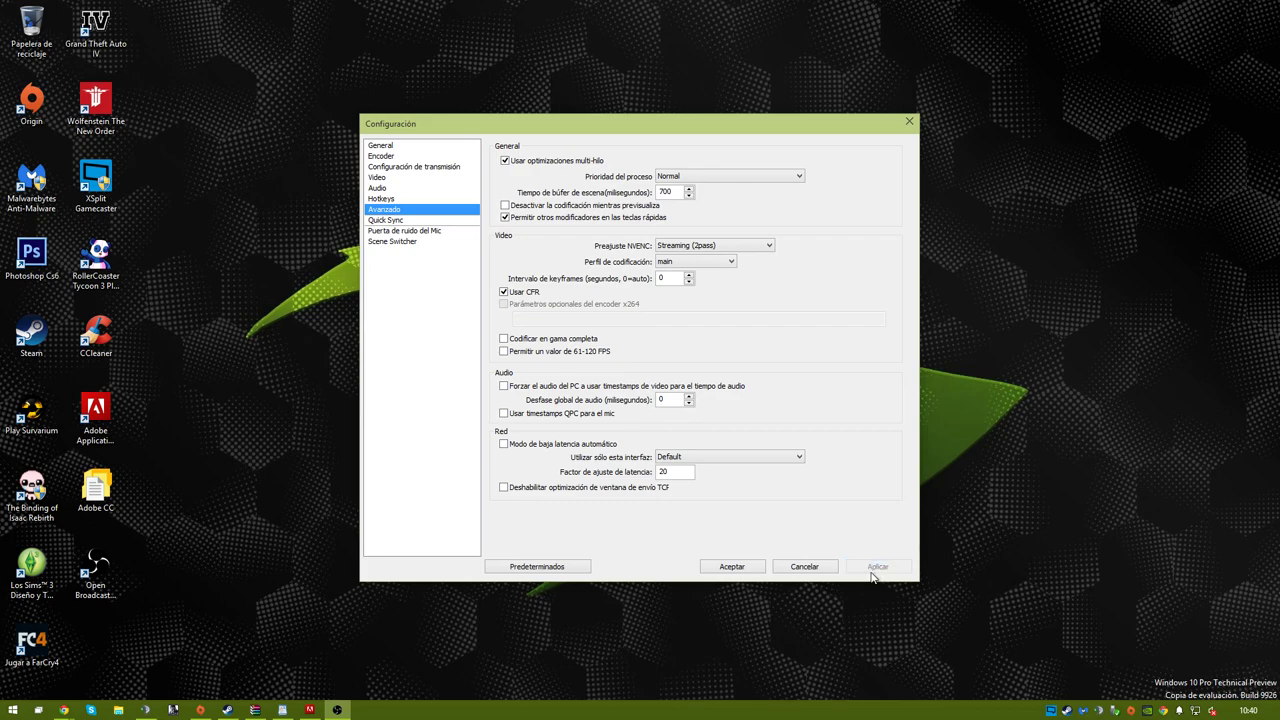
pyautogui.click(424, 148)
pyautogui.click(732, 567)
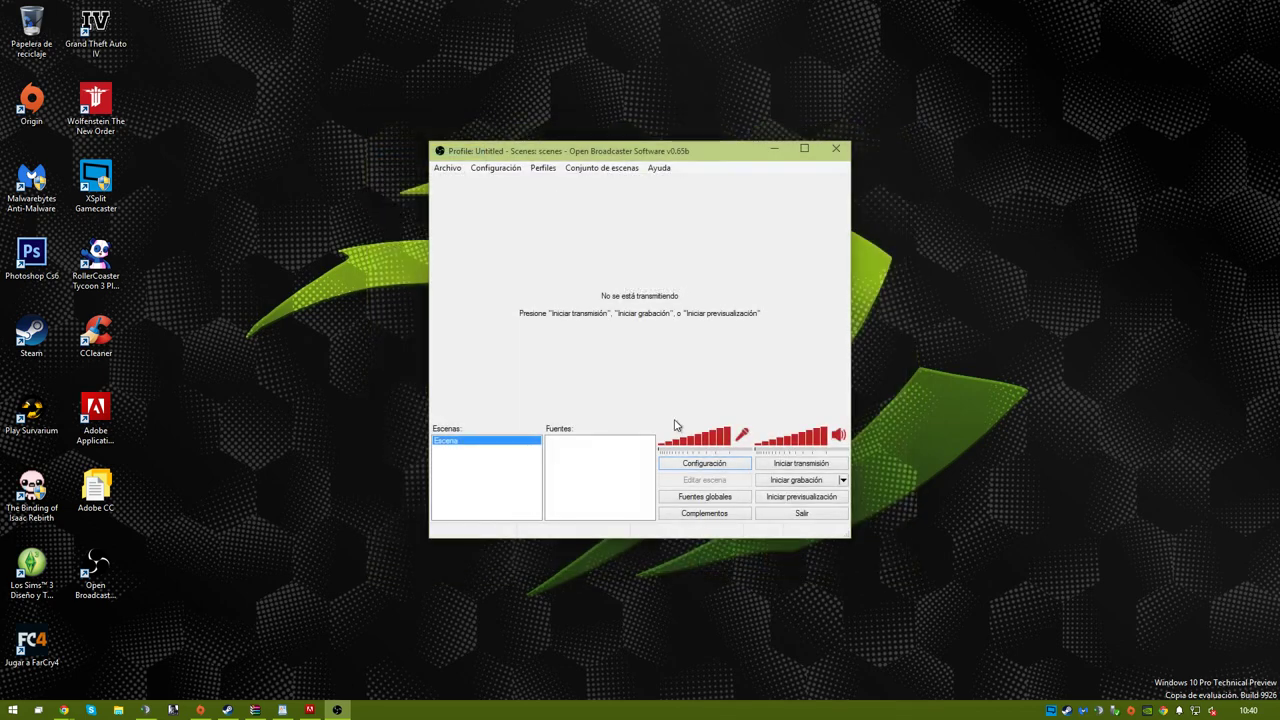